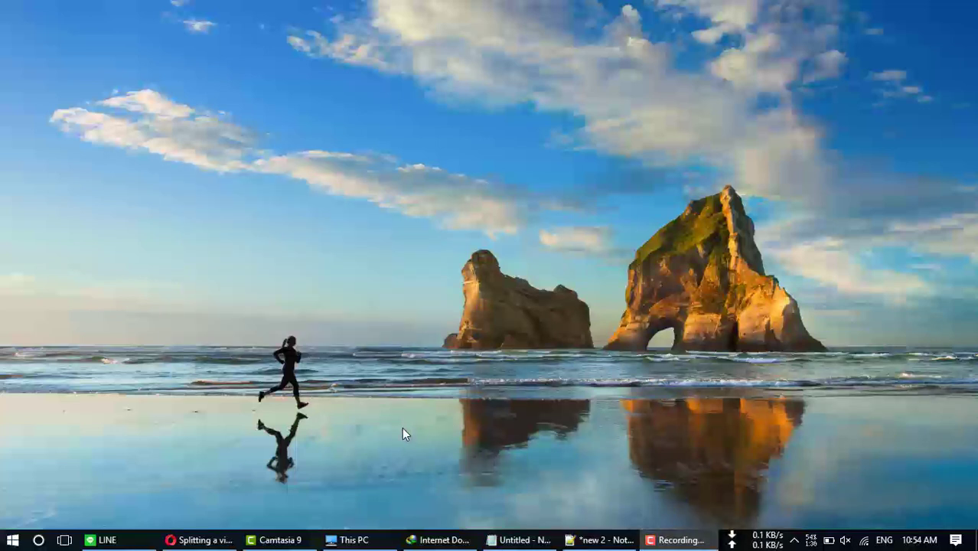
- Open the Code Block folder inside D:\Aplikasi\IDE in File Explorer
left_click(360, 539)
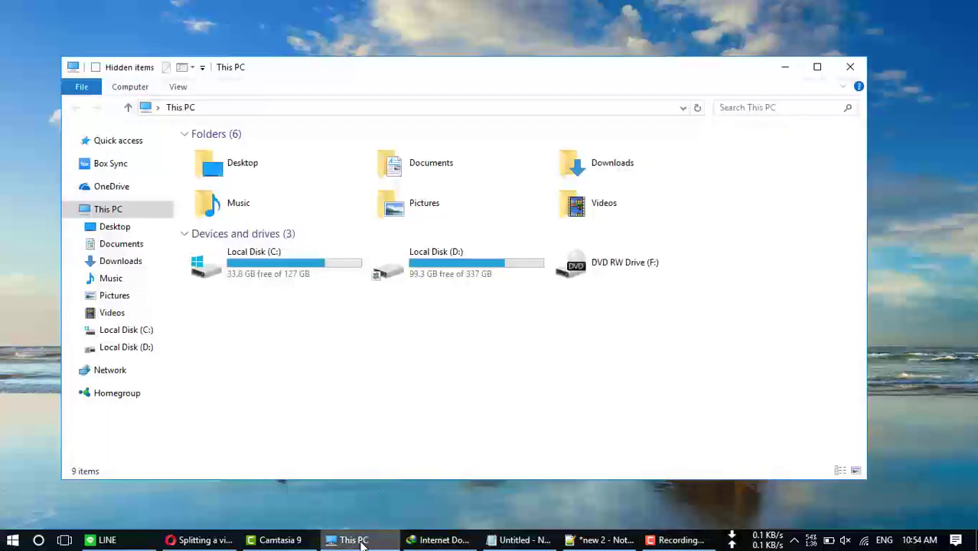
double_click(410, 273)
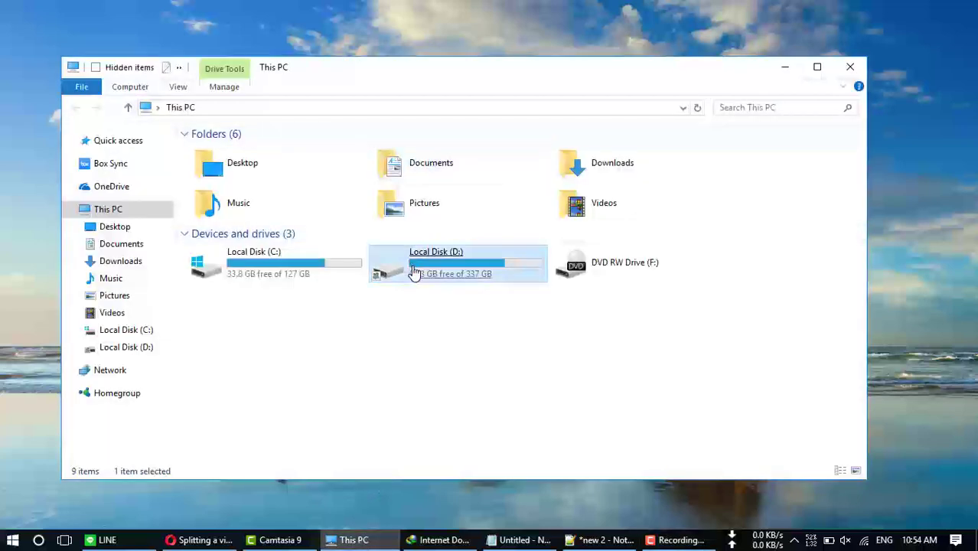
double_click(214, 166)
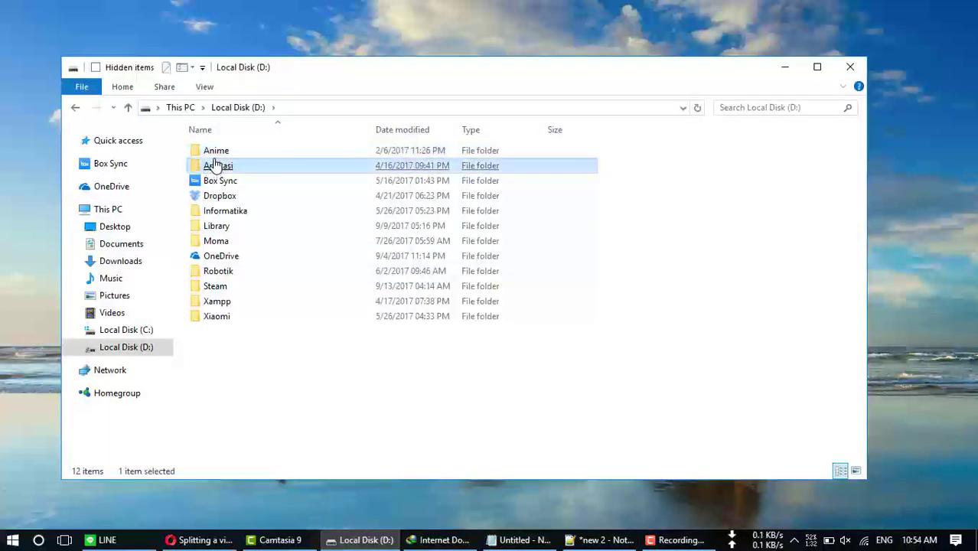
left_click(215, 166)
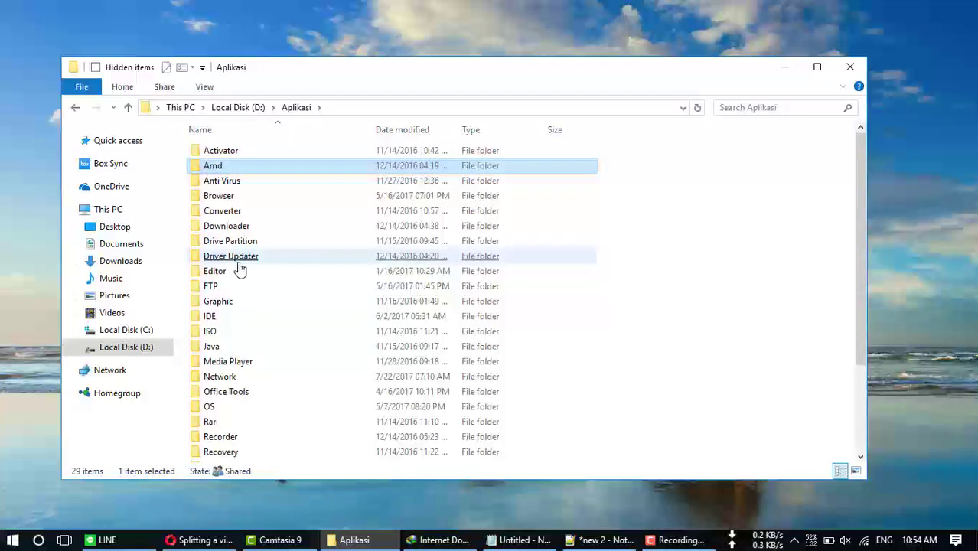
key("i")
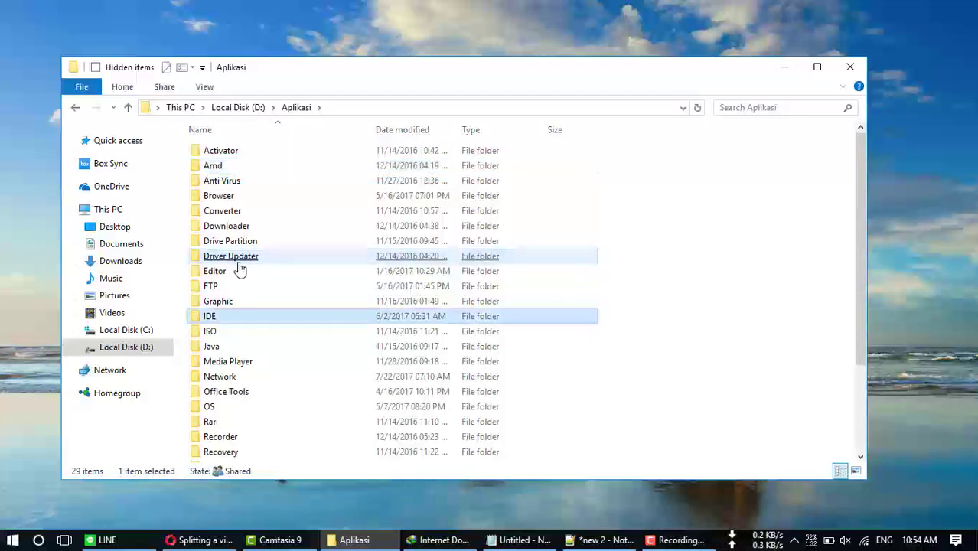
double_click(213, 317)
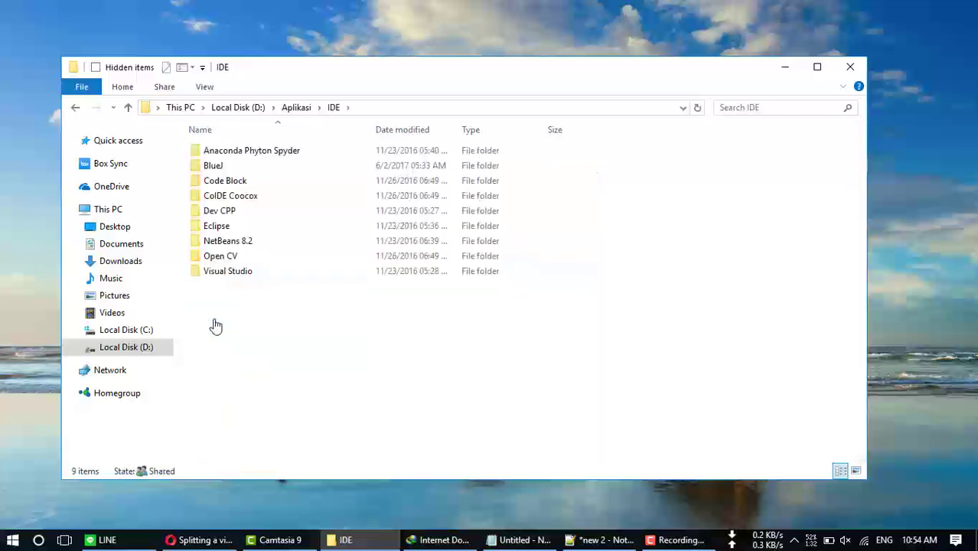
left_click(236, 184)
double_click(237, 186)
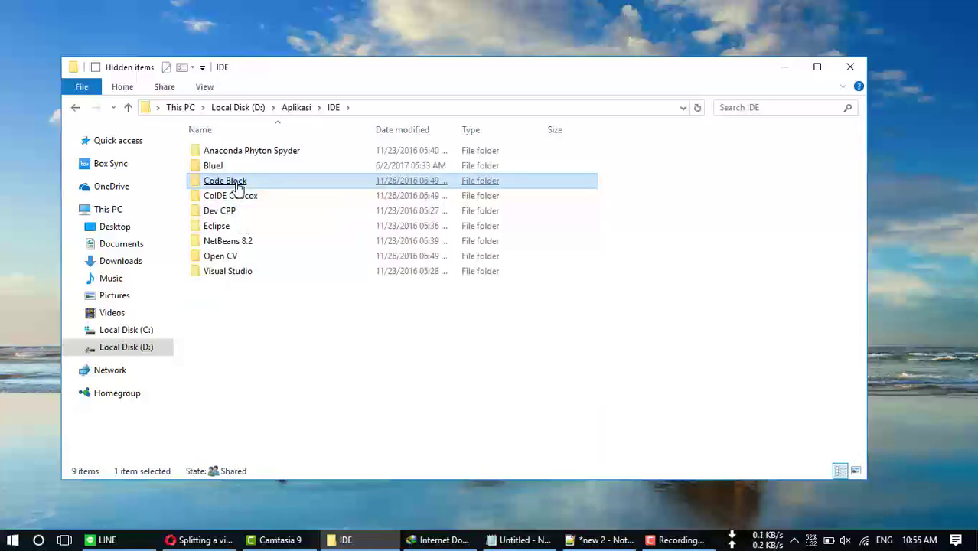
- Run codeblocks-16.01mingw_fortran-setup.exe and install all components into the existing C:\Program Files (x86)\CodeBlocks folder, and minimize the folder window
left_click(251, 153)
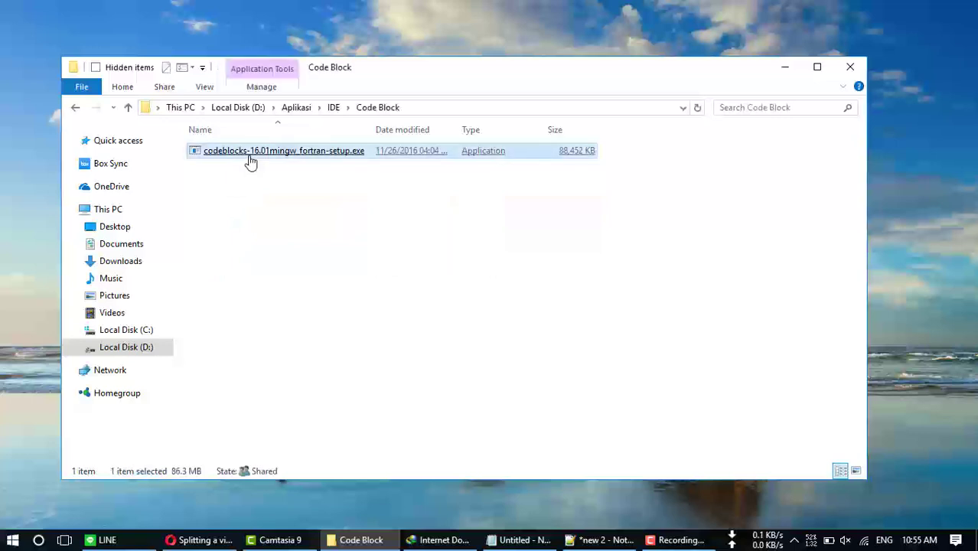
double_click(251, 159)
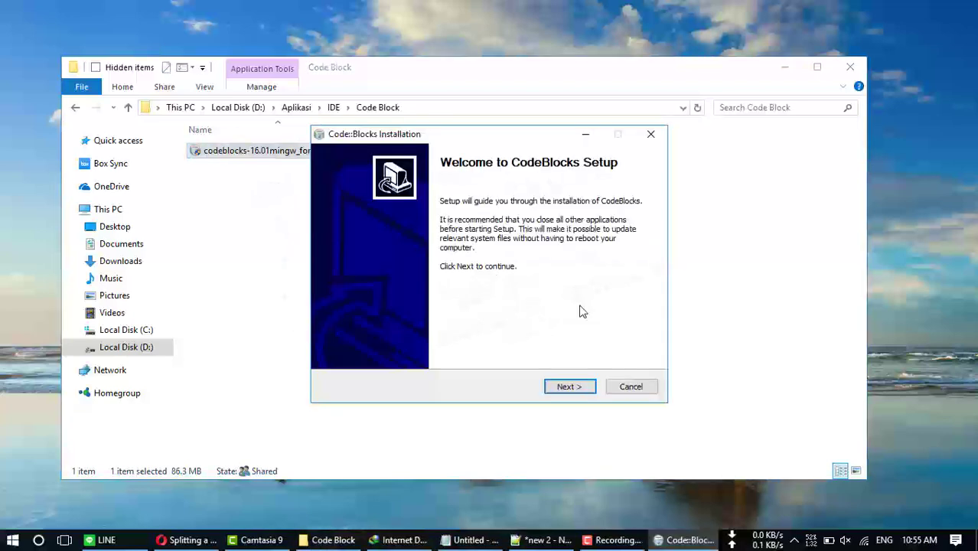
left_click(574, 388)
left_click(574, 390)
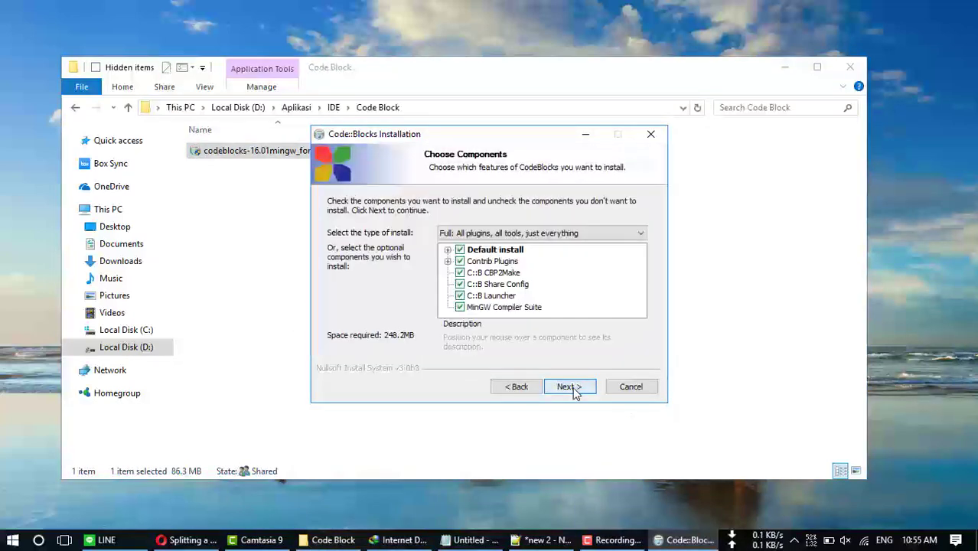
left_click(568, 387)
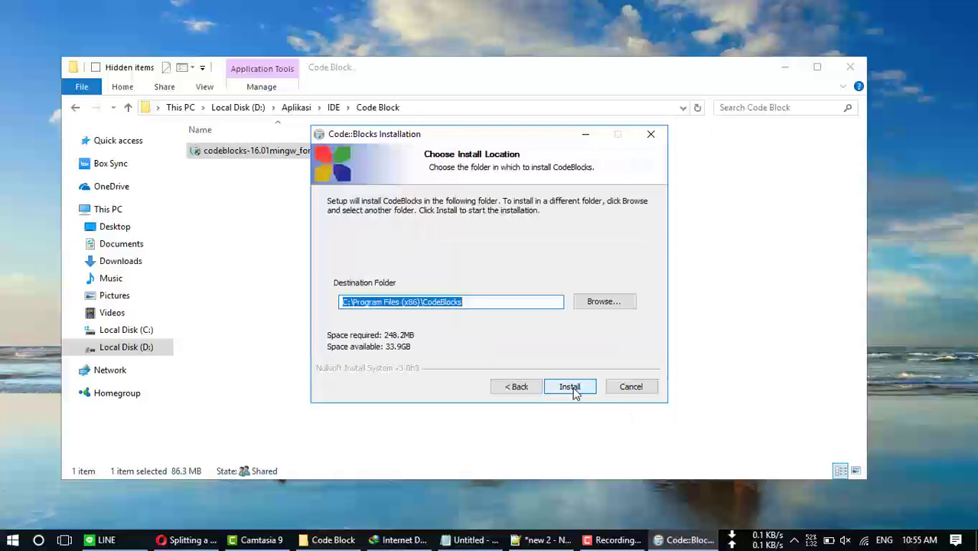
left_click(571, 388)
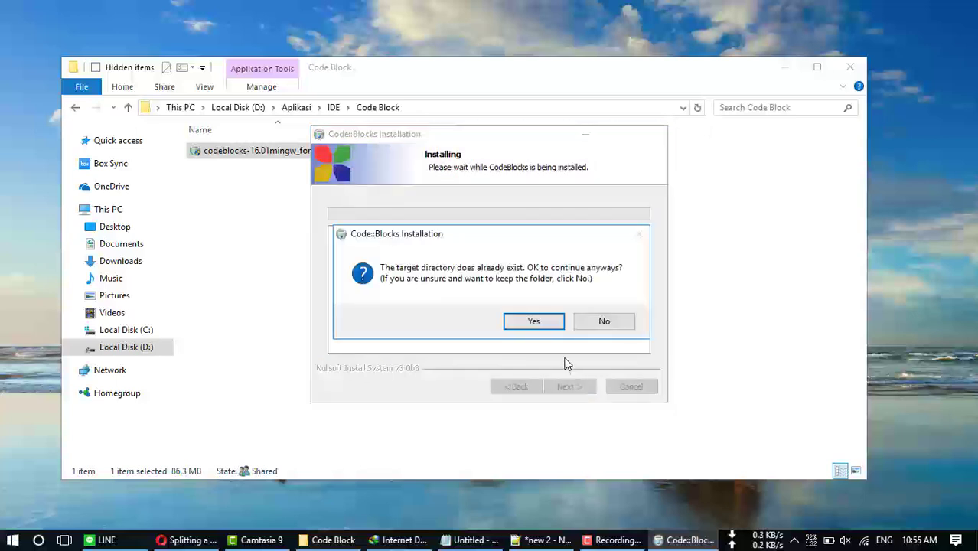
left_click(539, 324)
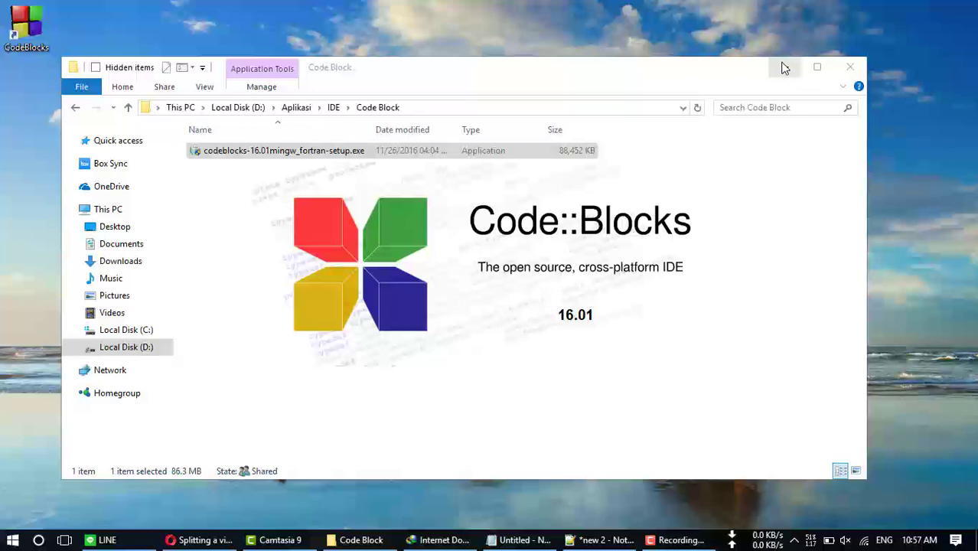
left_click(784, 67)
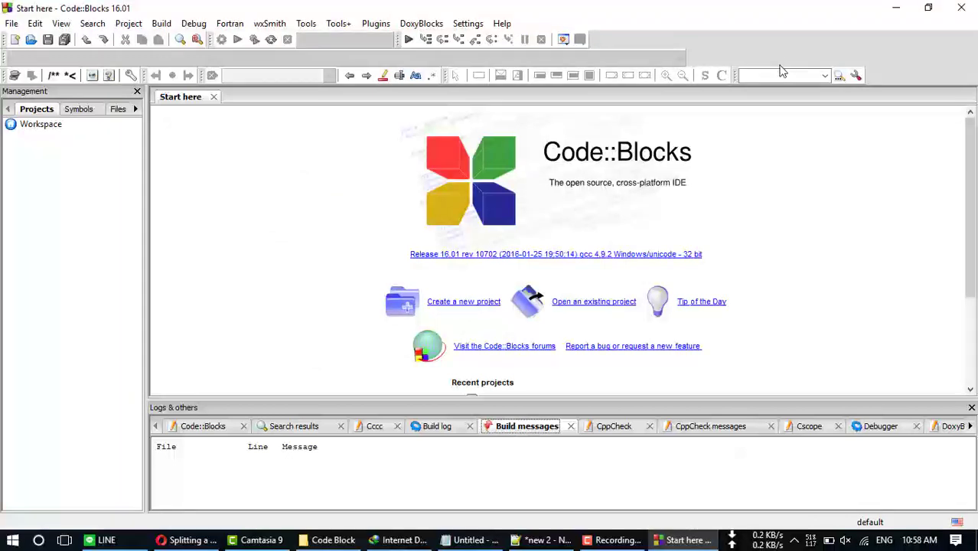
- Start a new GLUT project titled Grafkom in D:\Library\Documents\OpenGL\, allowing the existing project directory to be used
left_click(465, 303)
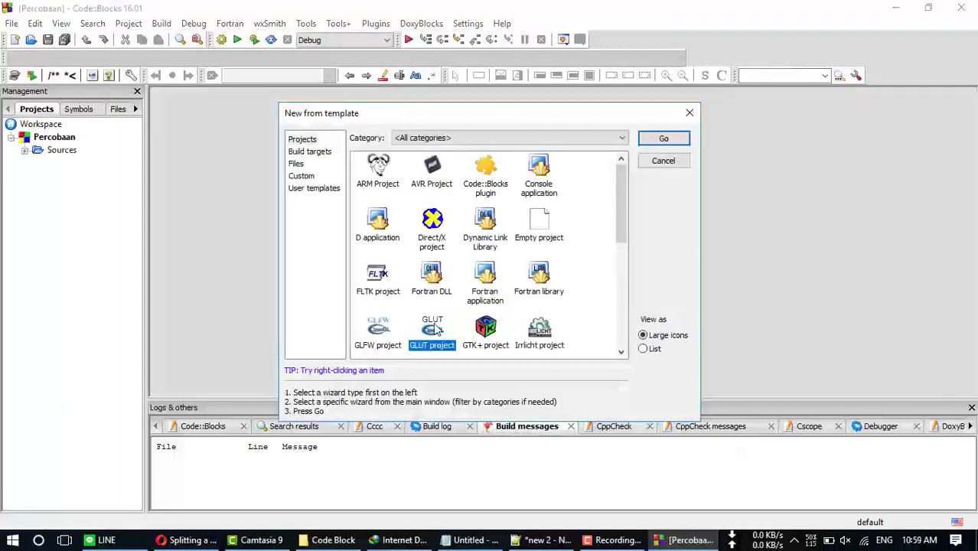
left_click(647, 143)
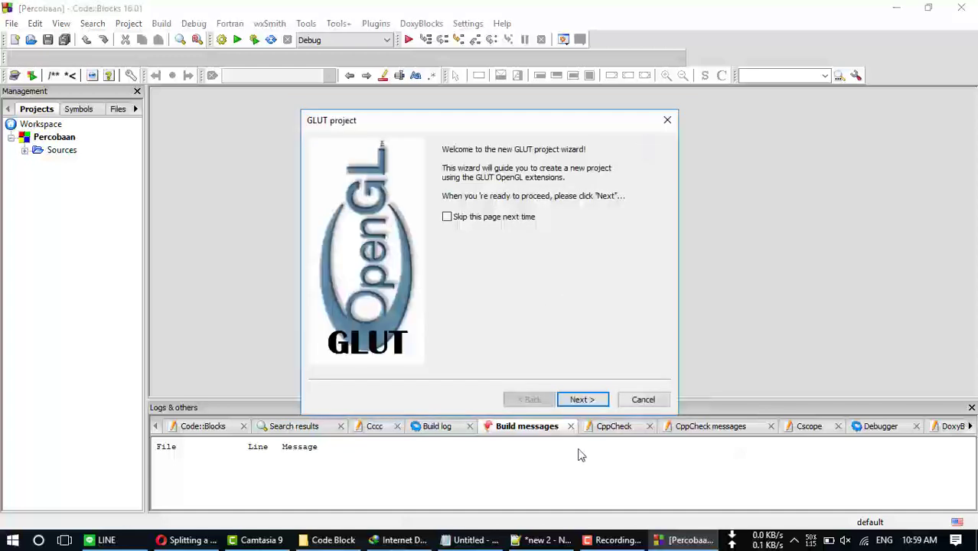
left_click(583, 400)
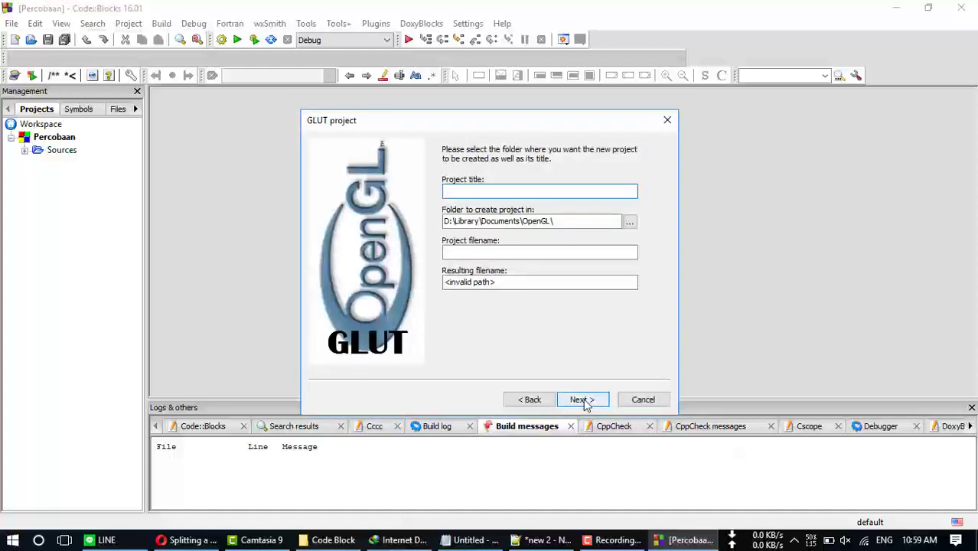
type("Gr")
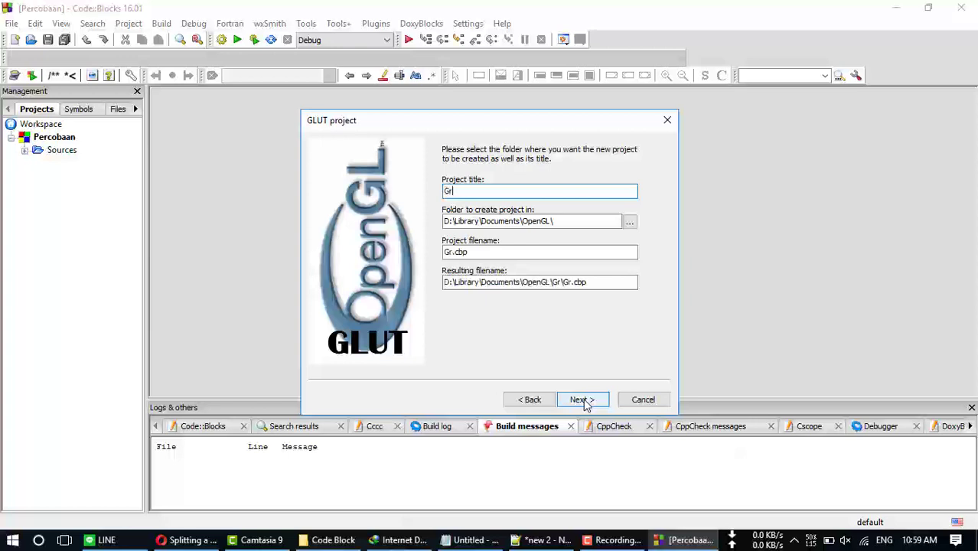
type("afkom")
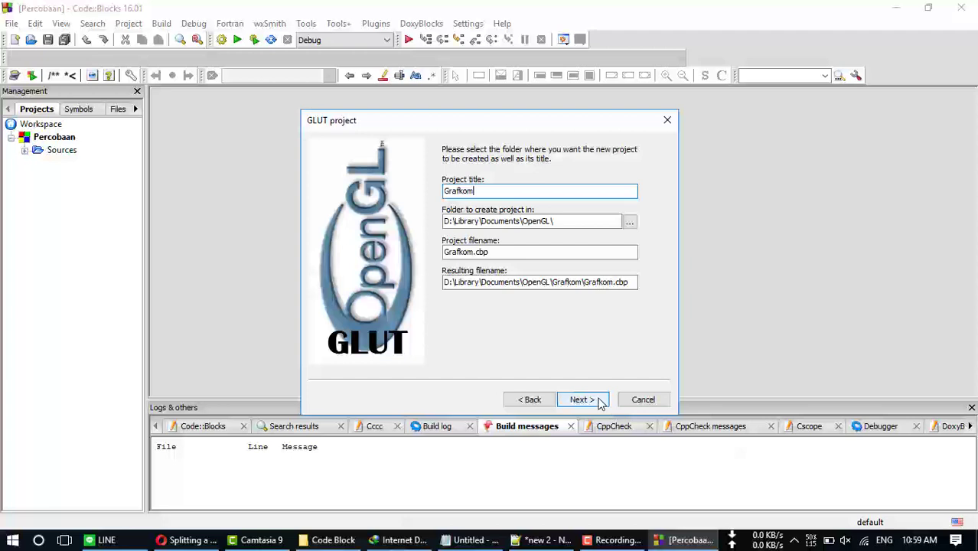
left_click(584, 400)
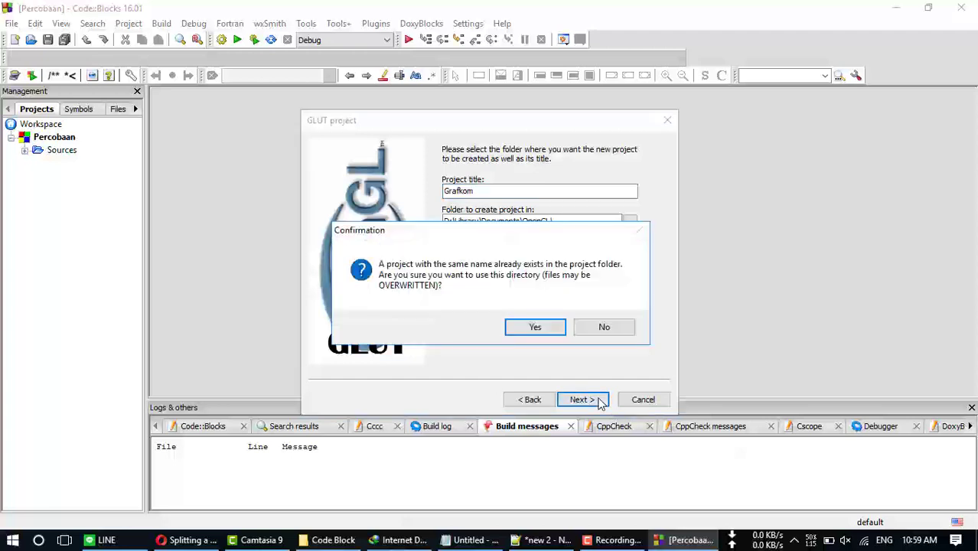
left_click(535, 330)
- Try to use C:\Program Files (x86)\CodeBlocks\MinGW as GLUT's location, and cancel the project wizard
left_click(587, 401)
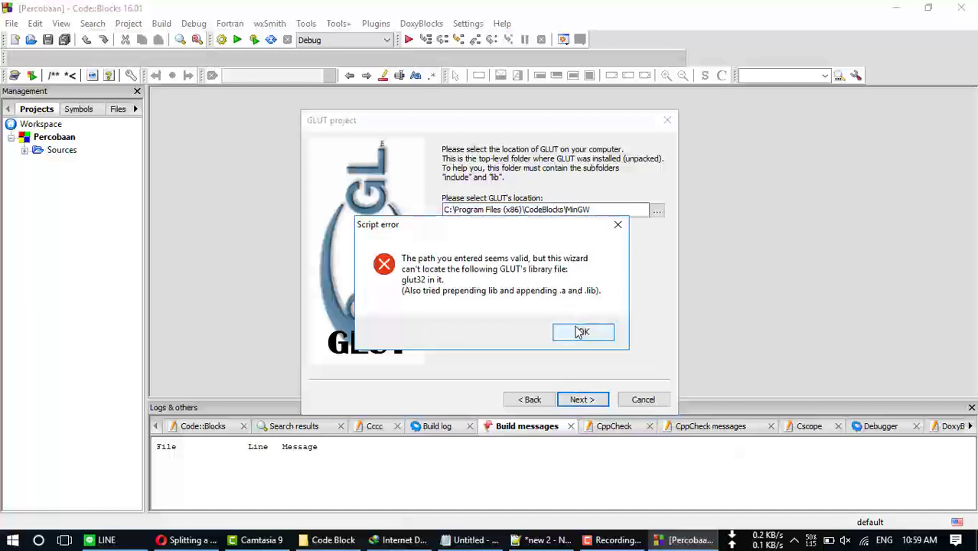
left_click(582, 332)
left_click(584, 399)
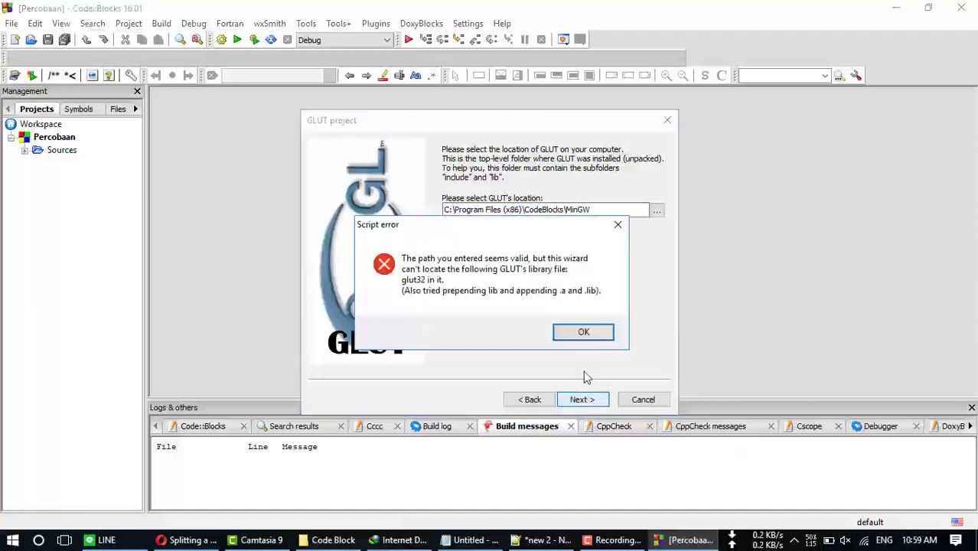
left_click(583, 332)
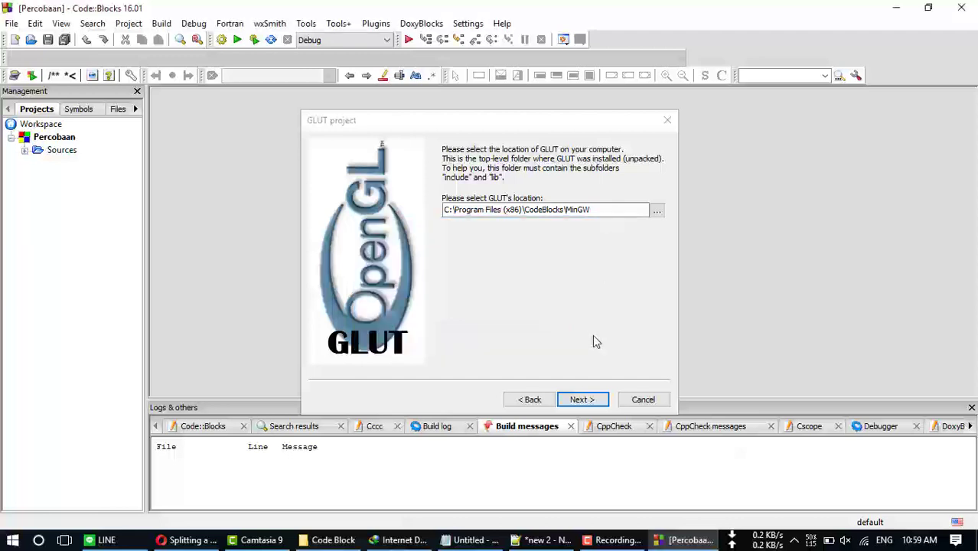
left_click(639, 405)
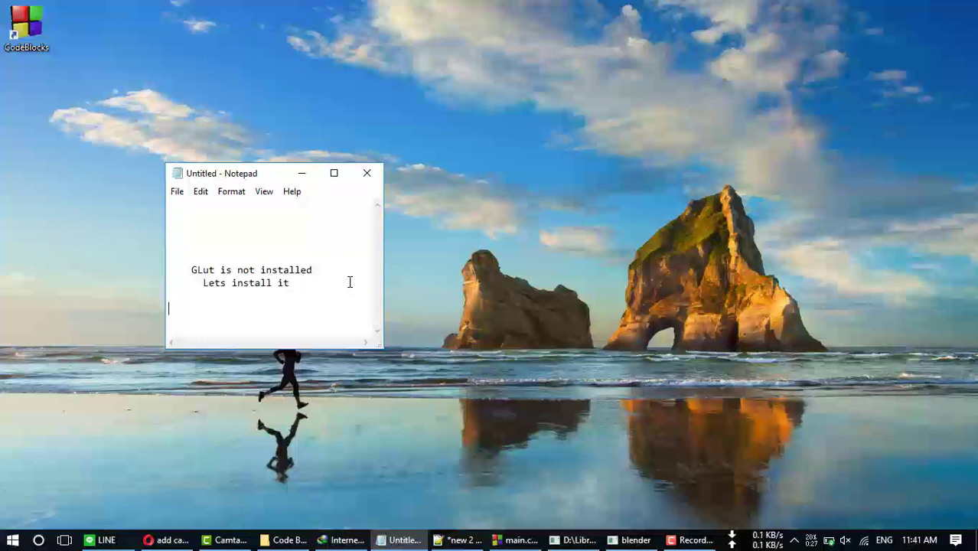
- Write the line "We need to install binary" in Notepad, several blank lines below the existing note
key("Return")
key("Return")
key("Return")
key("Return")
key("Return")
key("Return")
key("Return")
key("Return")
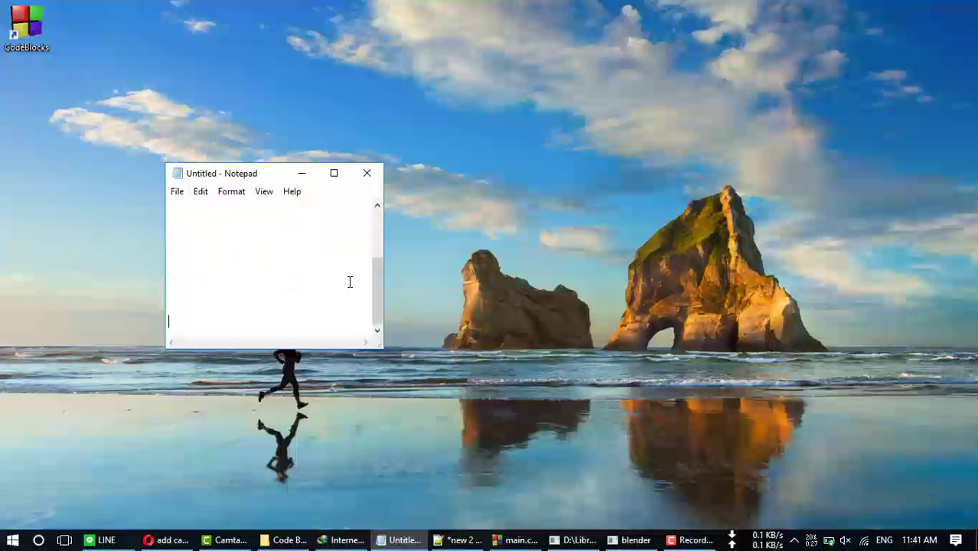
key("BackSpace")
key("BackSpace")
key("BackSpace")
key("BackSpace")
type("We")
type("need to ")
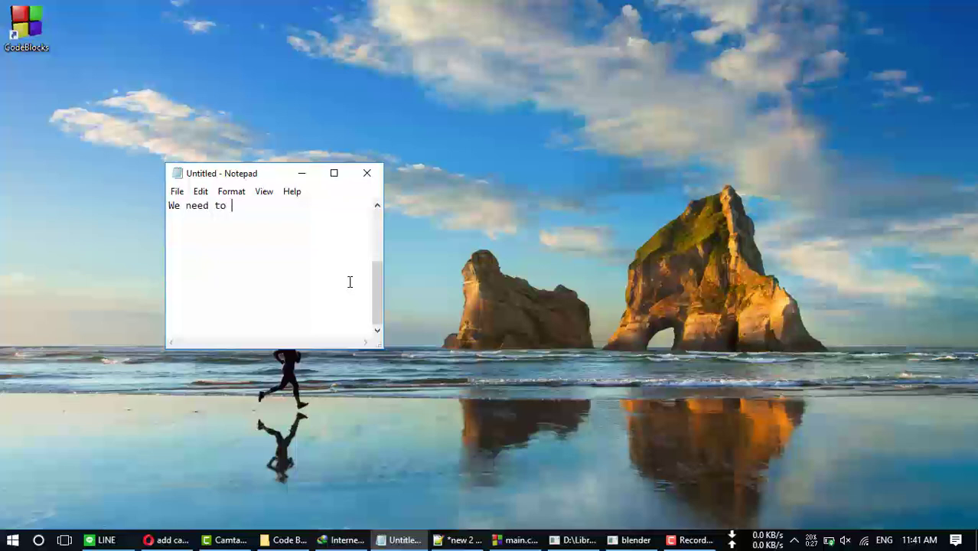
type("install bianry")
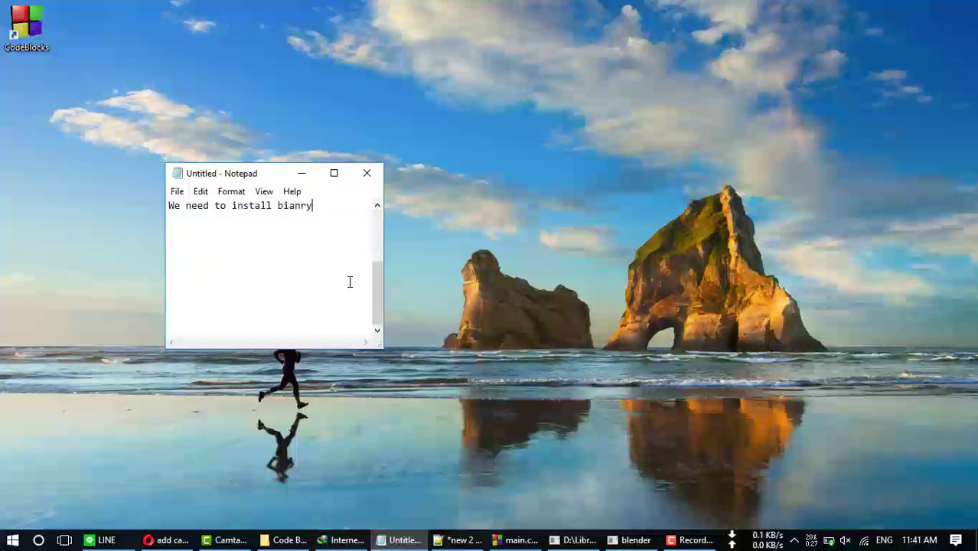
key("BackSpace")
key("BackSpace")
type("aty")
key("BackSpace")
key("BackSpace")
type("ry")
key("Left")
key("Left")
key("Left")
key("Left")
key("BackSpace")
key("Right")
key("Right")
key("Right")
key("Right")
key("Return")
type("and")
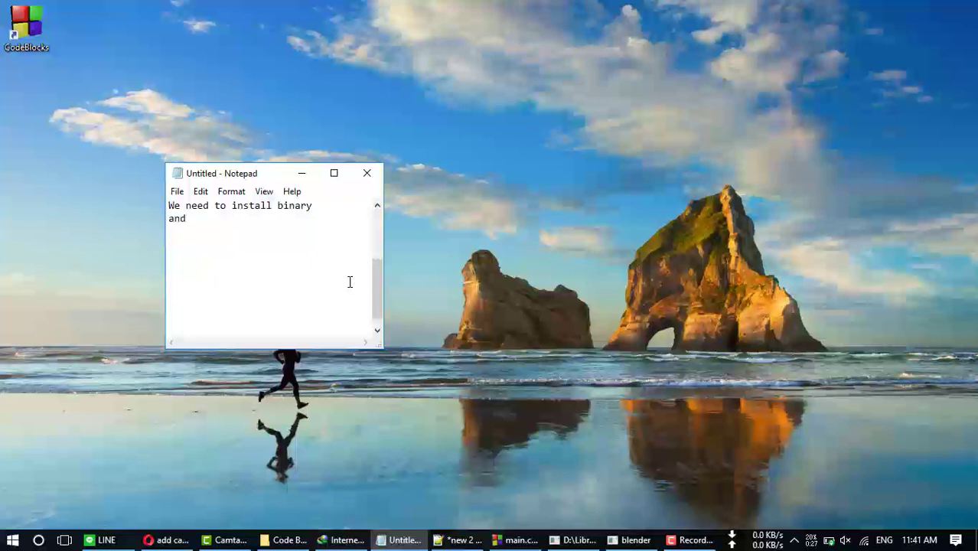
type(" ano")
key("Delete")
key("Delete")
key("Delete")
key("Delete")
key("Delete")
key("Delete")
type("chang")
key("BackSpace")
key("BackSpace")
key("BackSpace")
key("BackSpace")
key("BackSpace")
- Write "move freegult.dll to windows folder" on the line below "We need to install binary"
type("move fre")
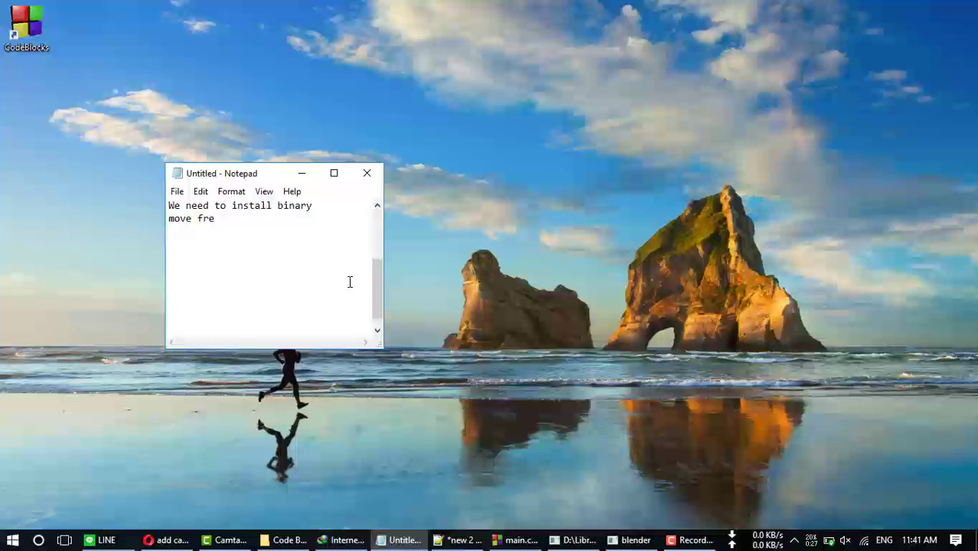
type("egult")
key("BackSpace")
type(".dll kemudian")
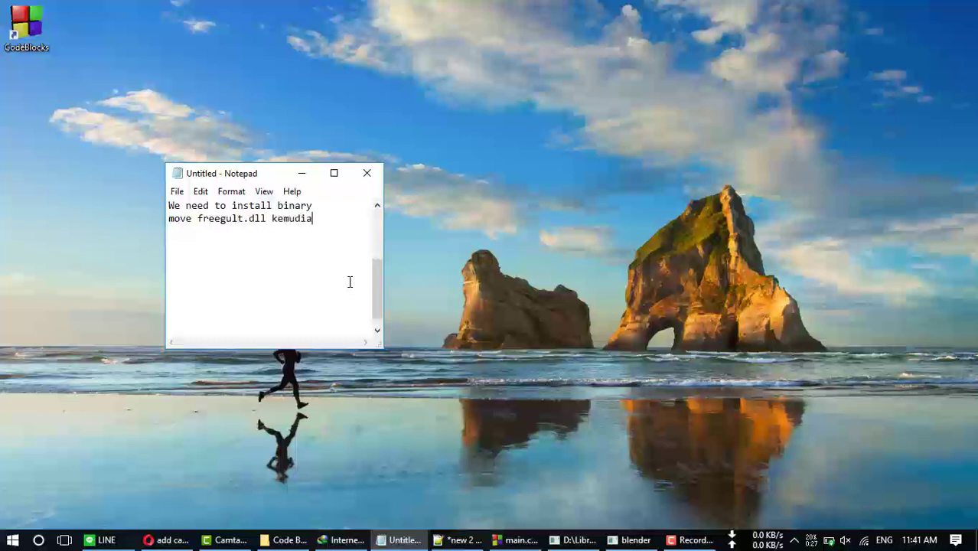
key("BackSpace")
key("BackSpace")
key("BackSpace")
key("BackSpace")
key("BackSpace")
key("BackSpace")
key("BackSpace")
key("BackSpace")
key("BackSpace")
type("to windows fol")
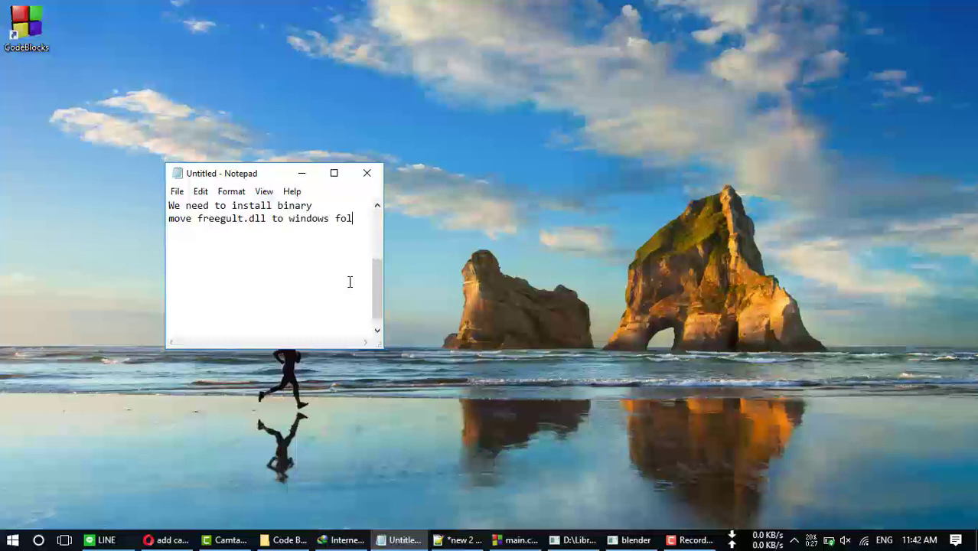
type("der")
key("Return")
type("then ")
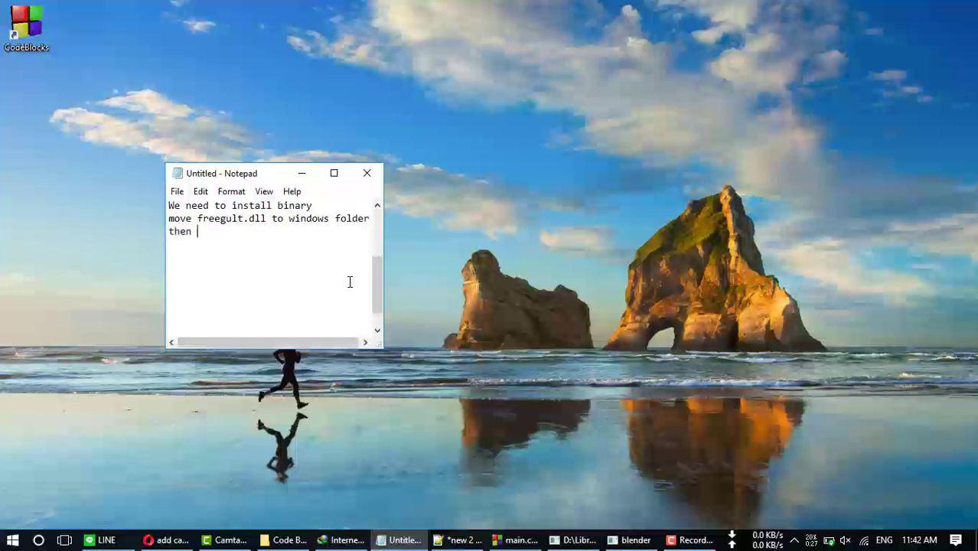
type("install")
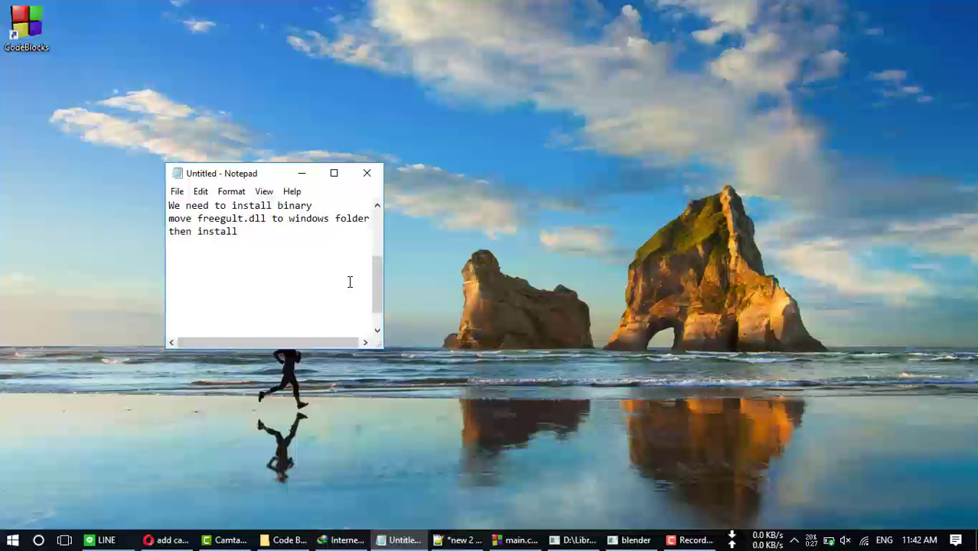
key("BackSpace")
key("BackSpace")
key("BackSpace")
key("BackSpace")
key("BackSpace")
key("BackSpace")
key("BackSpace")
key("BackSpace")
key("BackSpace")
key("BackSpace")
key("BackSpace")
key("BackSpace")
key("BackSpace")
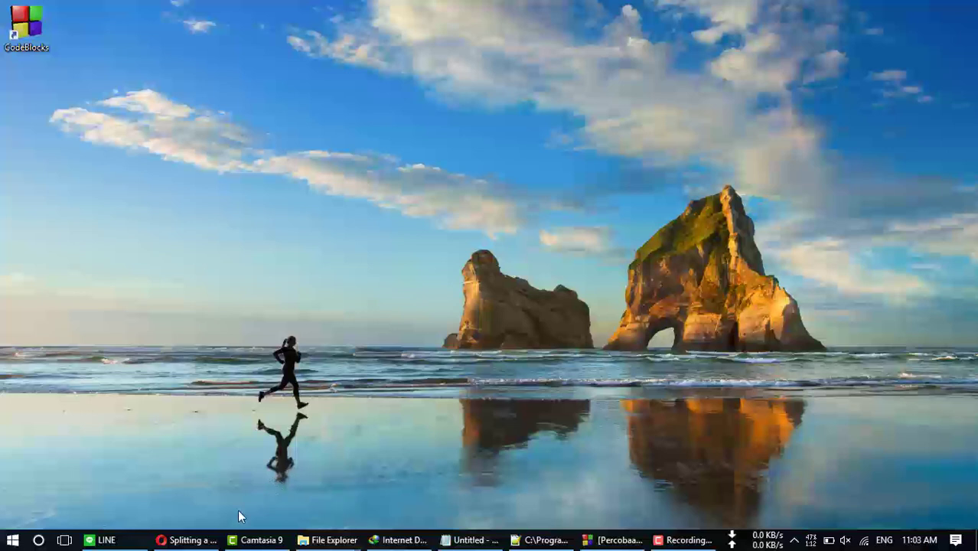
- Copy all the contents of the freeglut folder in Downloads\Compressed, closing Code::Blocks before the files are replaced
mouse_move(192, 539)
mouse_move(328, 540)
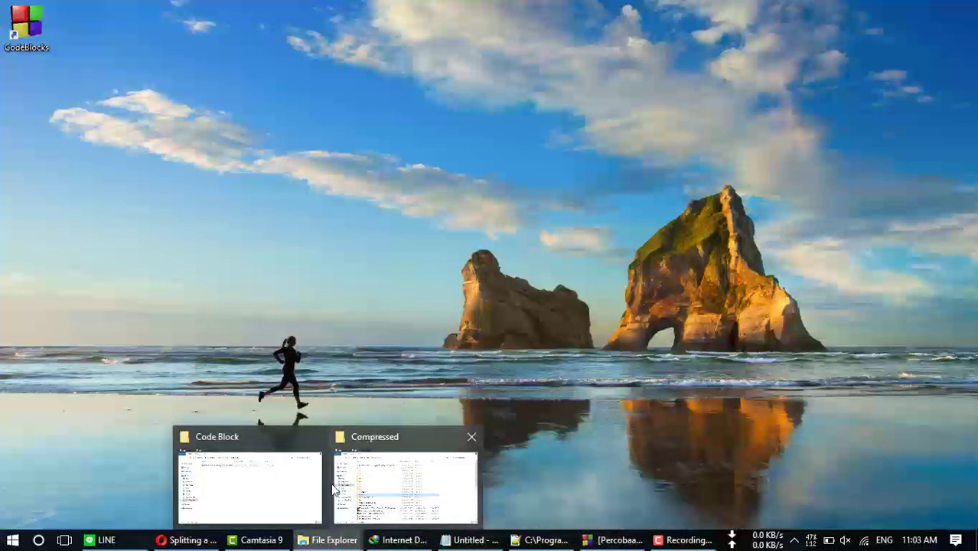
left_click(349, 484)
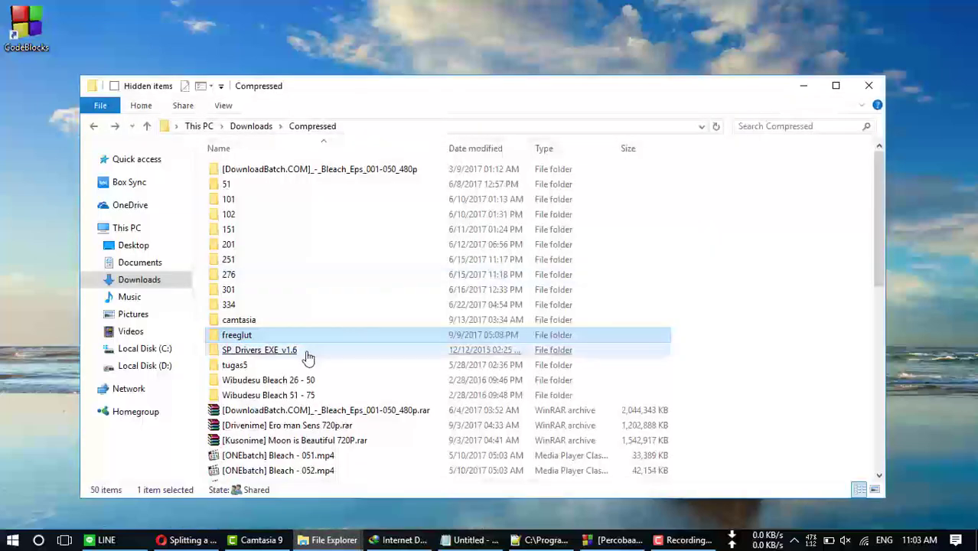
double_click(296, 341)
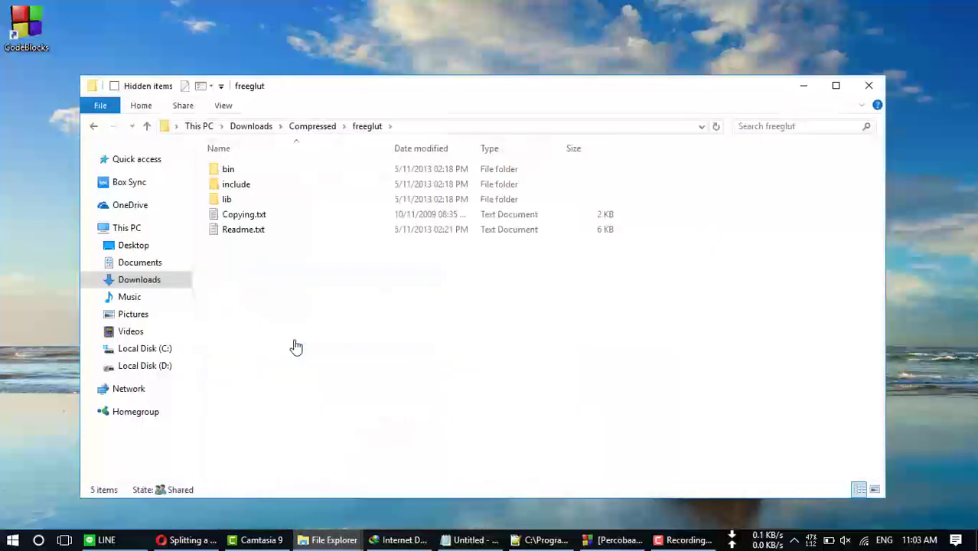
left_click_drag(289, 318, 258, 173)
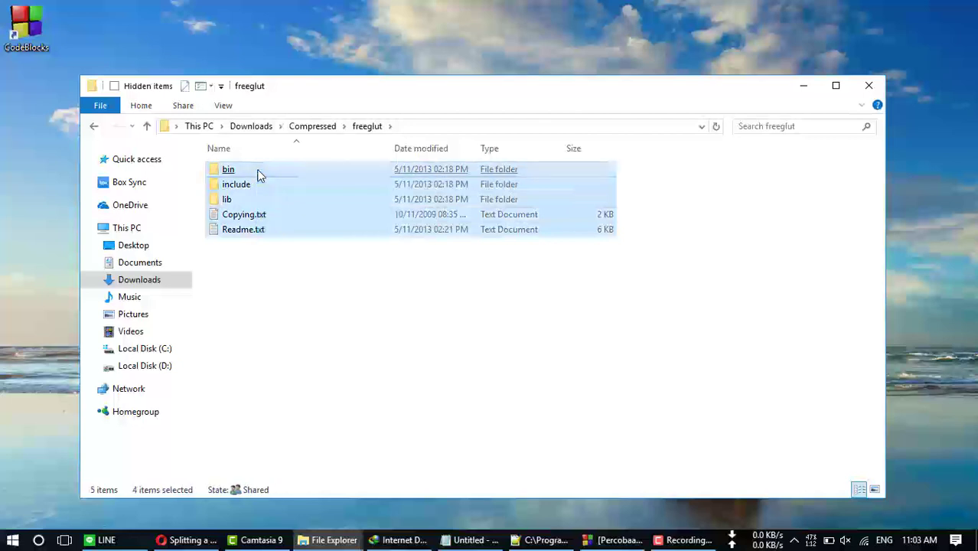
left_click(617, 539)
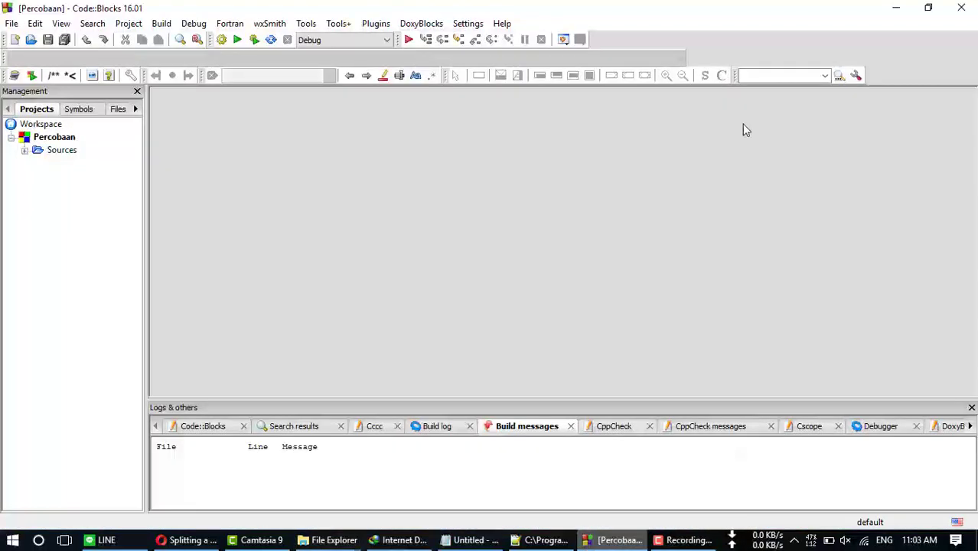
left_click(966, 9)
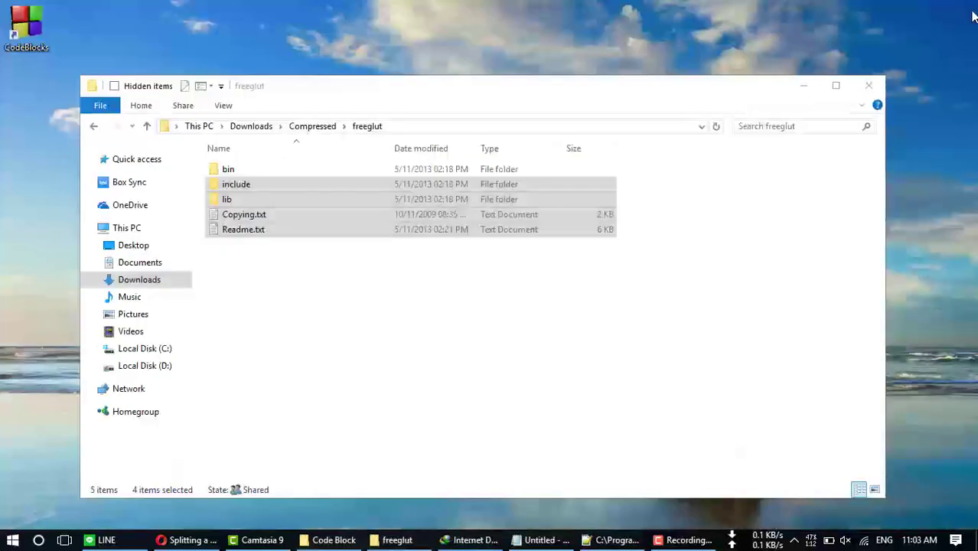
key("ctrl+a")
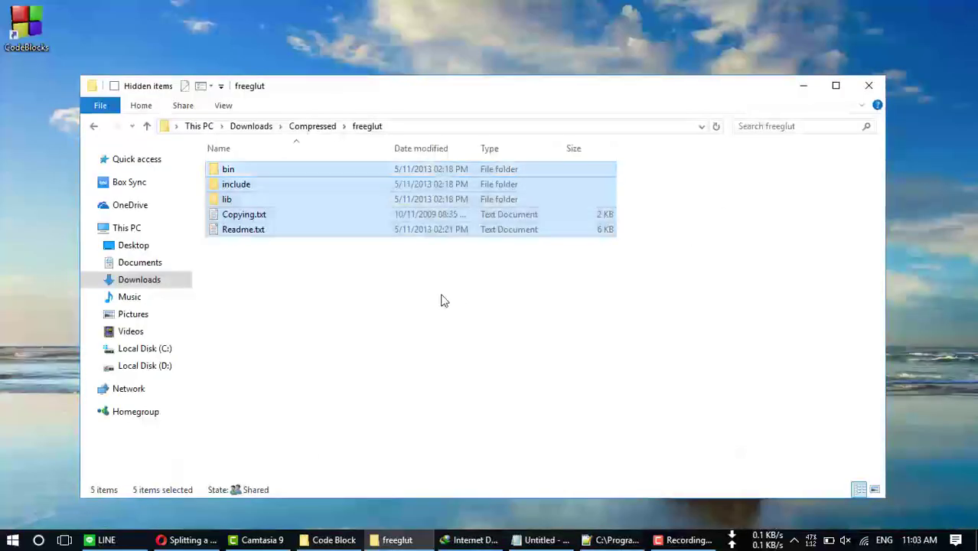
- Paste the freeglut files into C:\Program Files (x86)\CodeBlocks\MinGW, replacing same-named files and granting administrator permission for all items
left_click(143, 366)
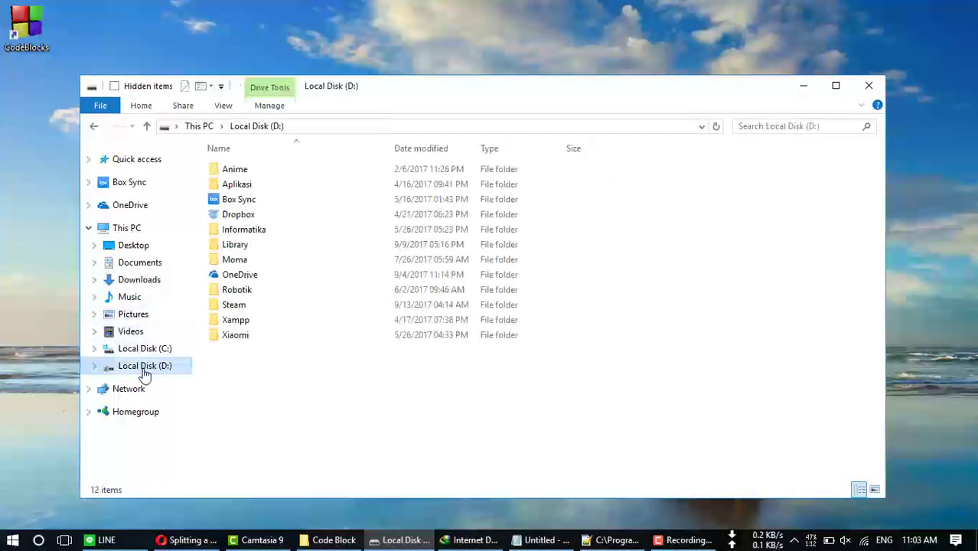
left_click(161, 349)
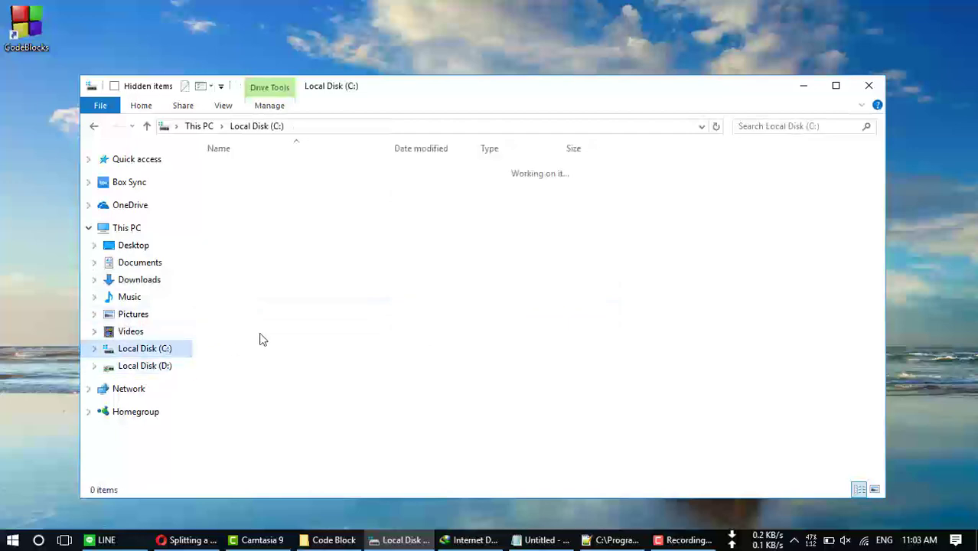
double_click(268, 261)
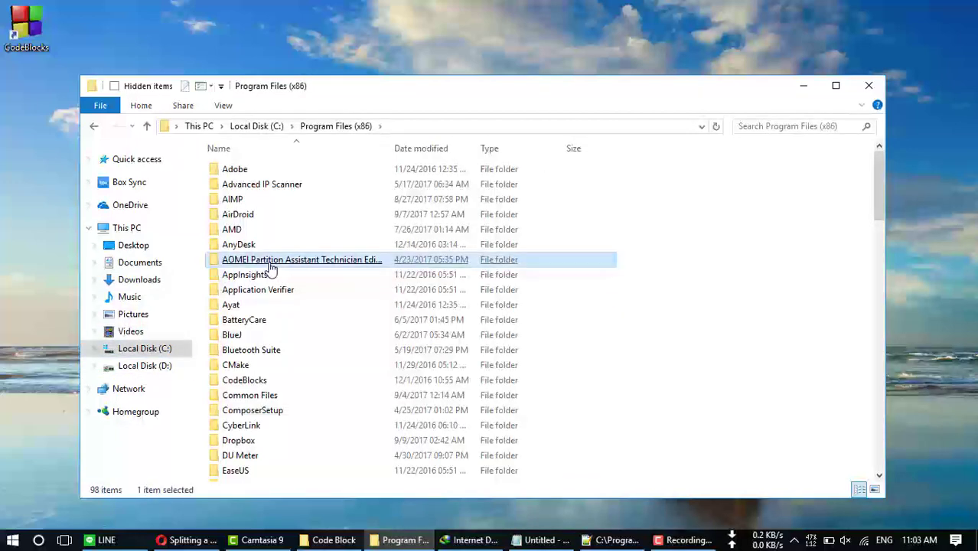
type("co")
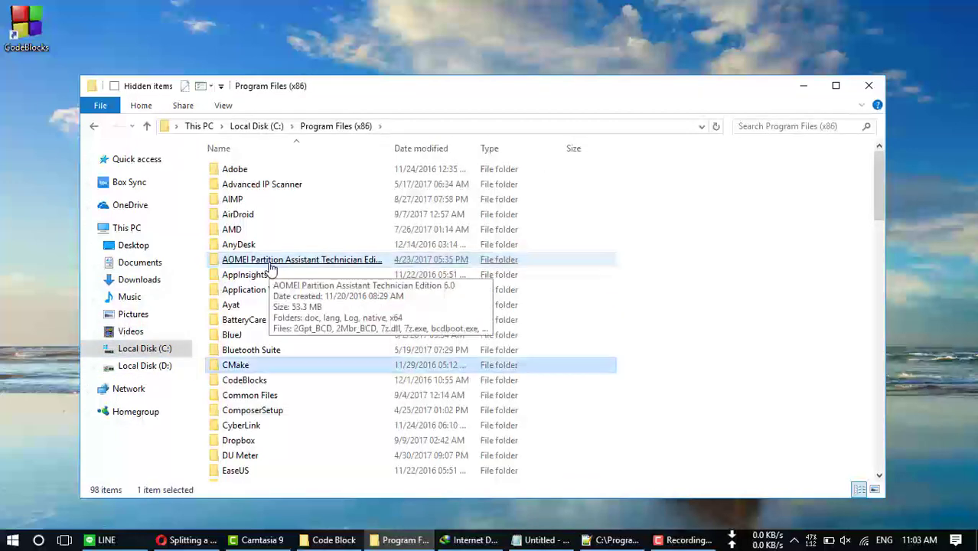
key("Return")
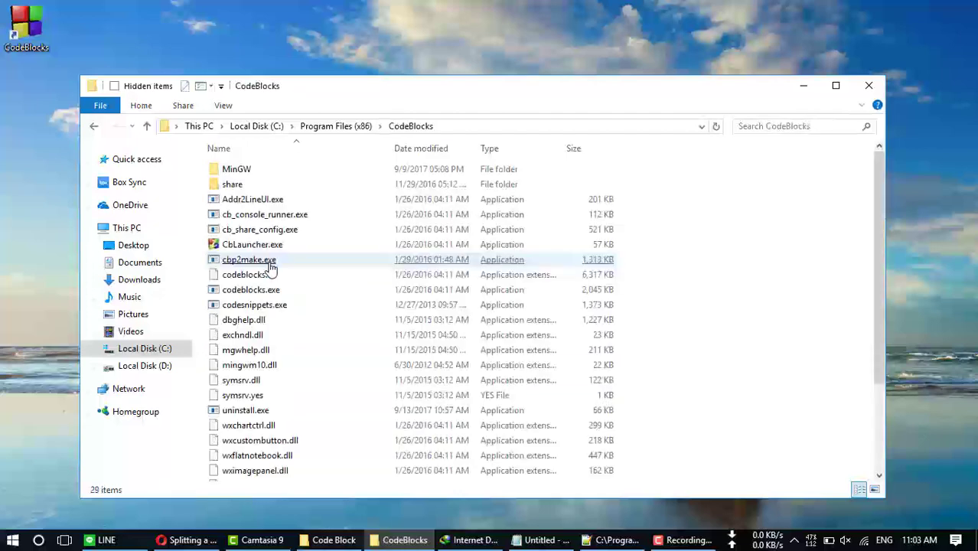
double_click(242, 170)
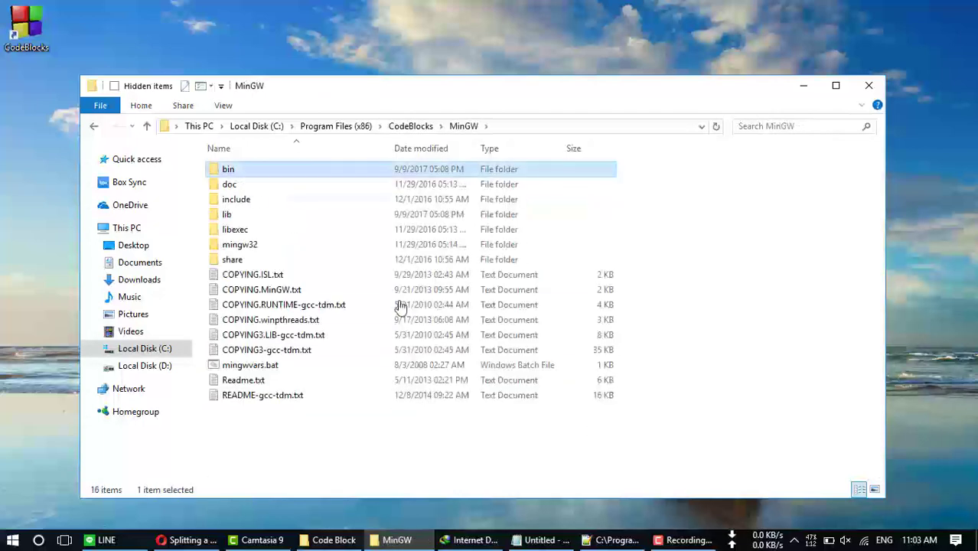
left_click(706, 253)
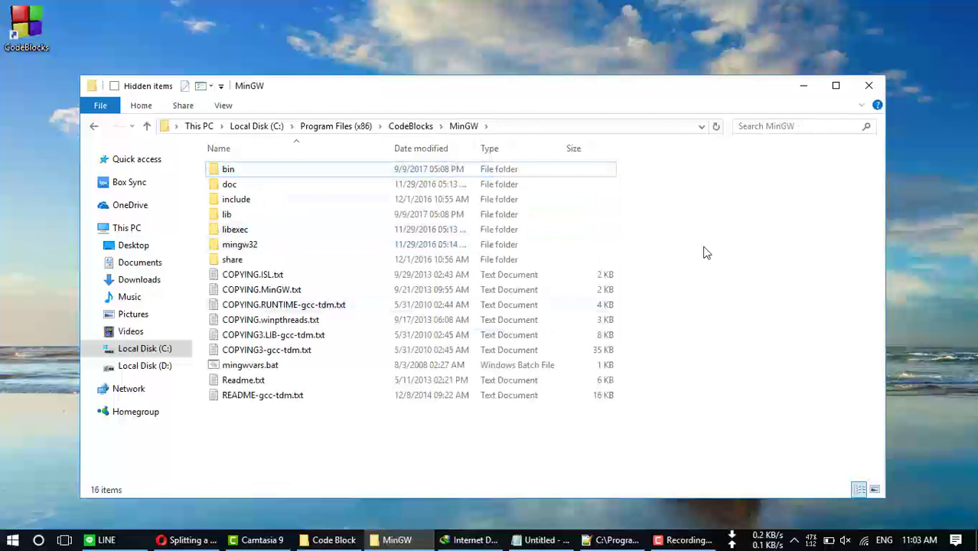
key("ctrl+v")
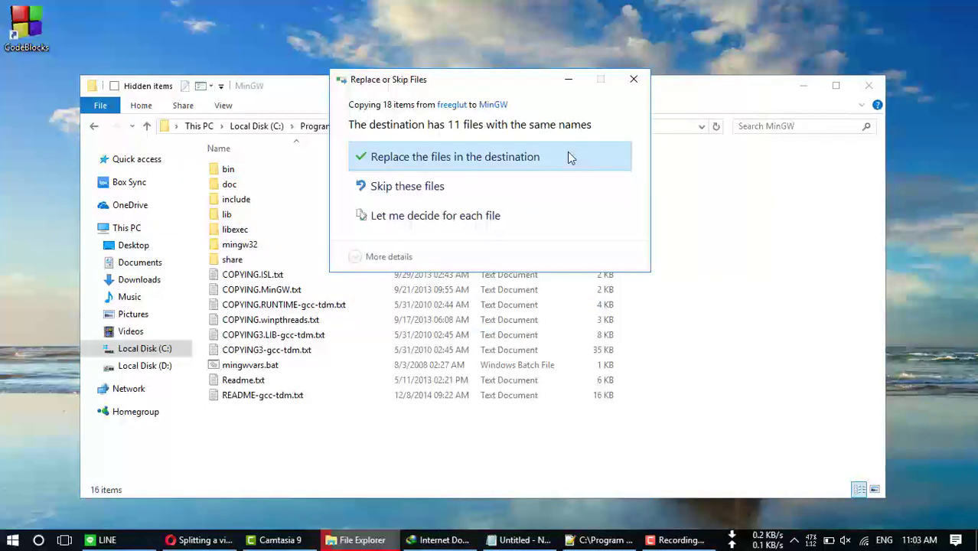
left_click(491, 162)
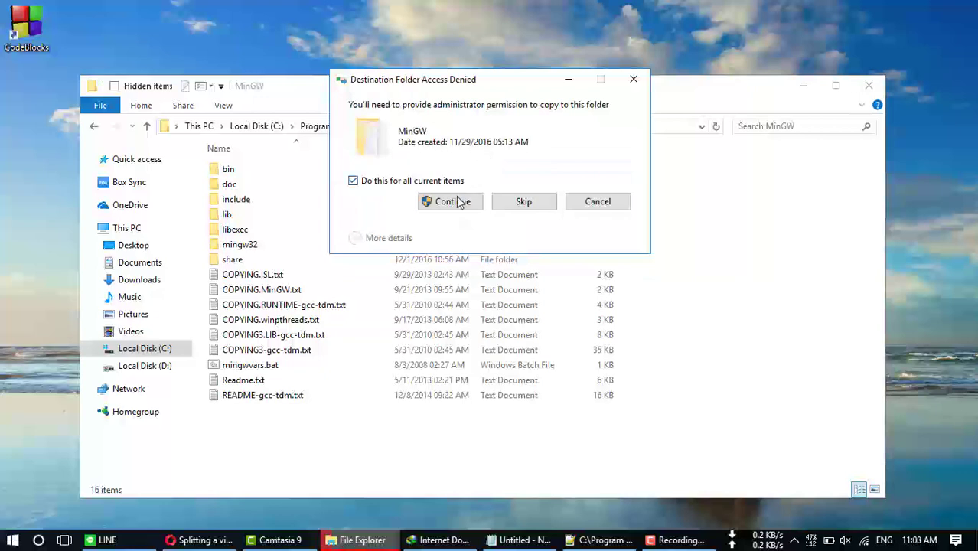
left_click(452, 201)
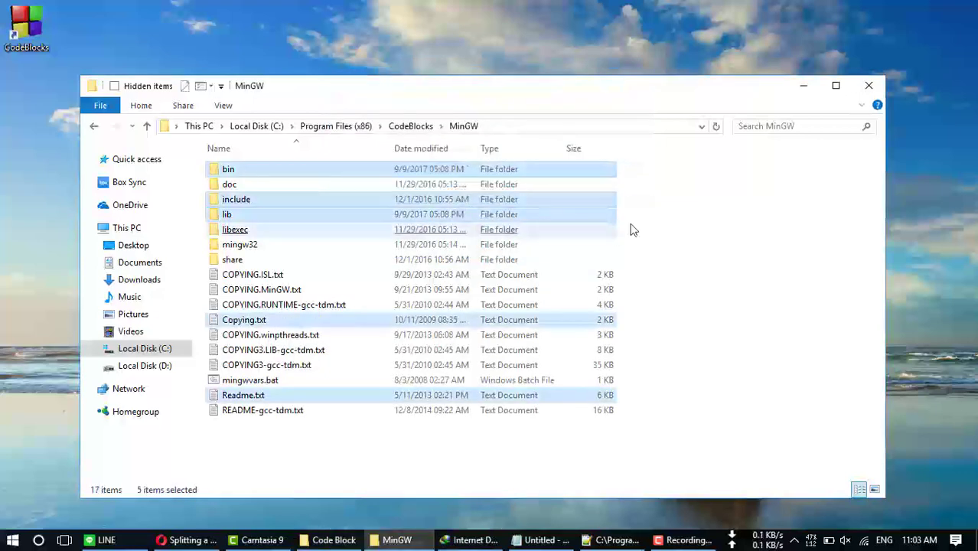
left_click(725, 252)
- Search the MinGW folder for "freeg", copy freeglut.dll from MinGW\bin, and return to the MinGW folder
left_click(770, 126)
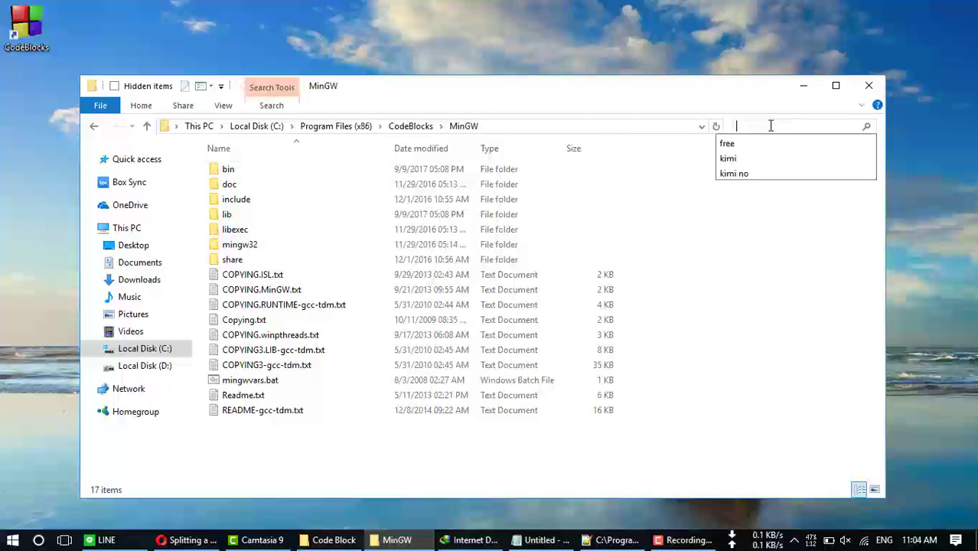
left_click(771, 126)
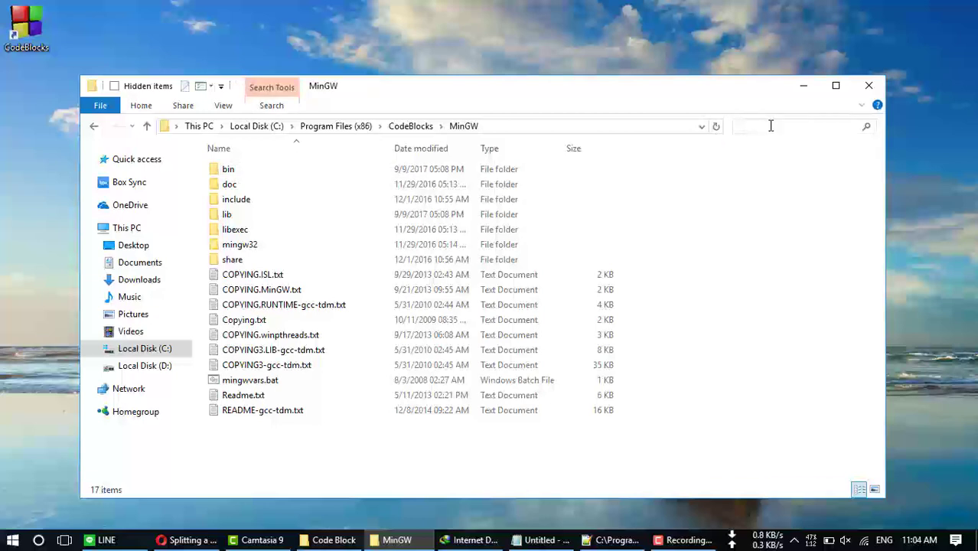
type("free")
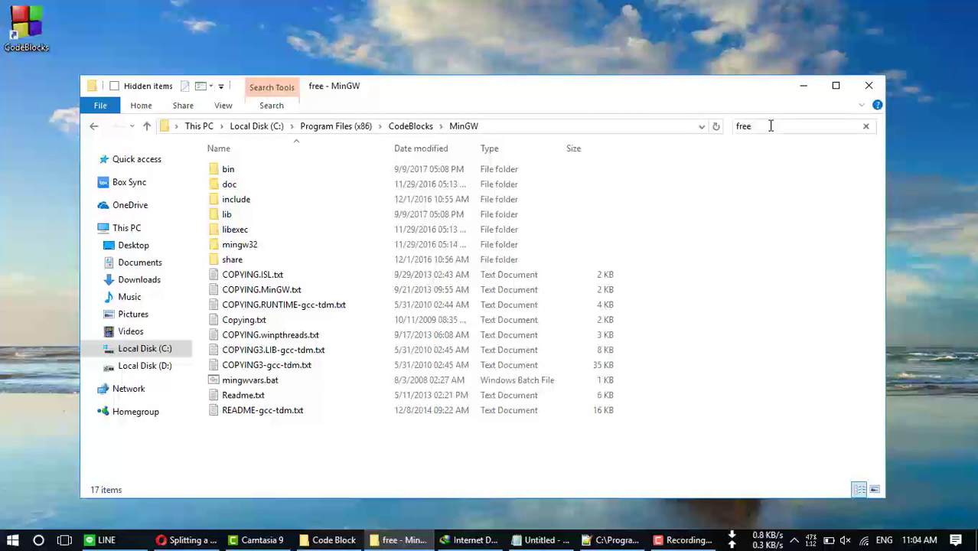
type("g")
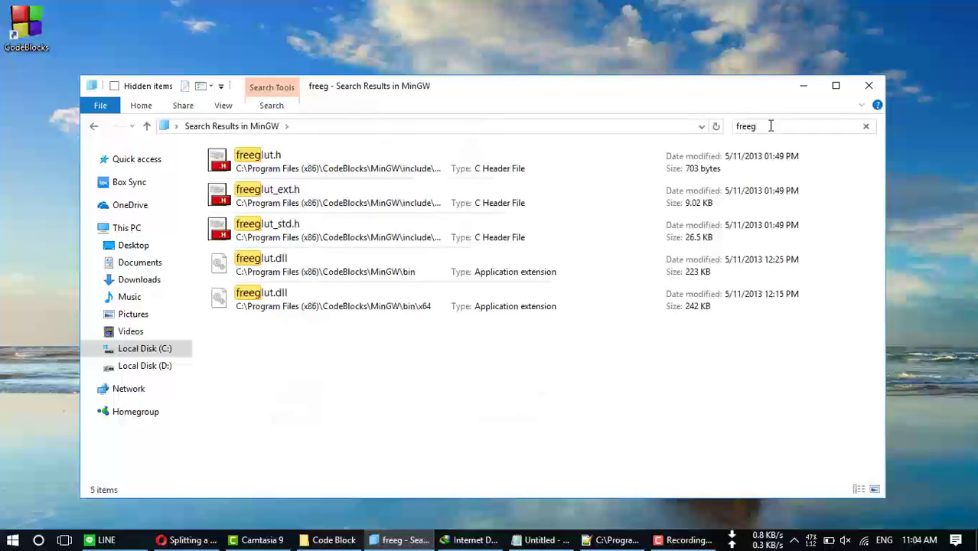
left_click(323, 282)
right_click(334, 277)
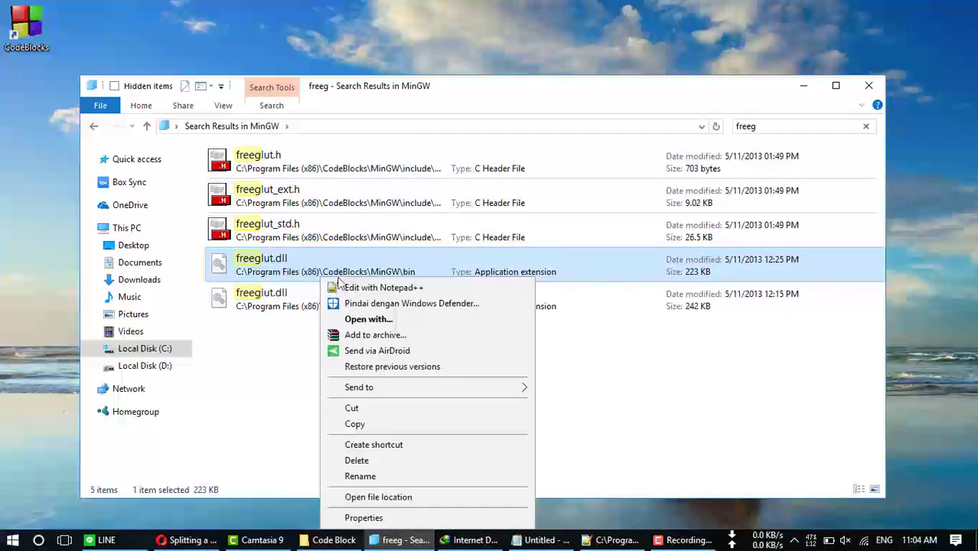
left_click(369, 425)
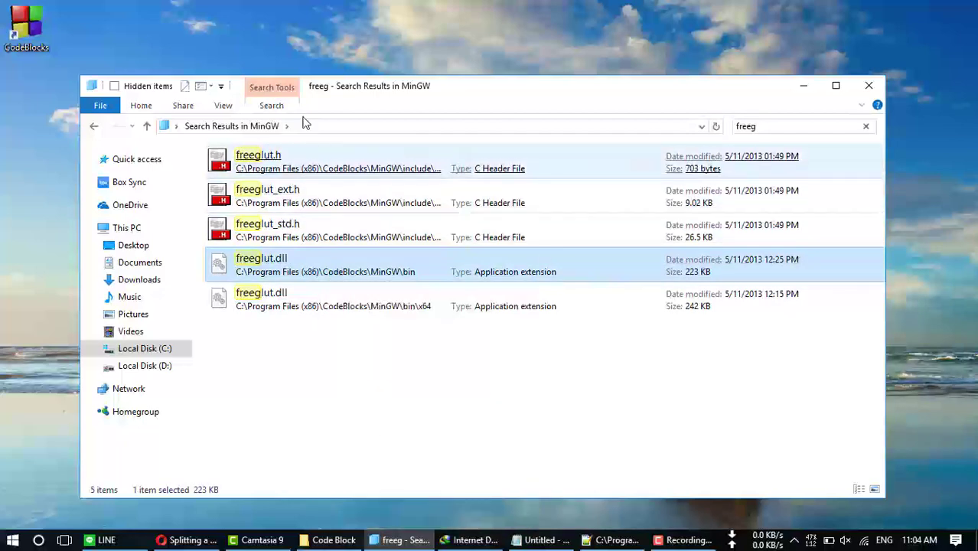
left_click(92, 127)
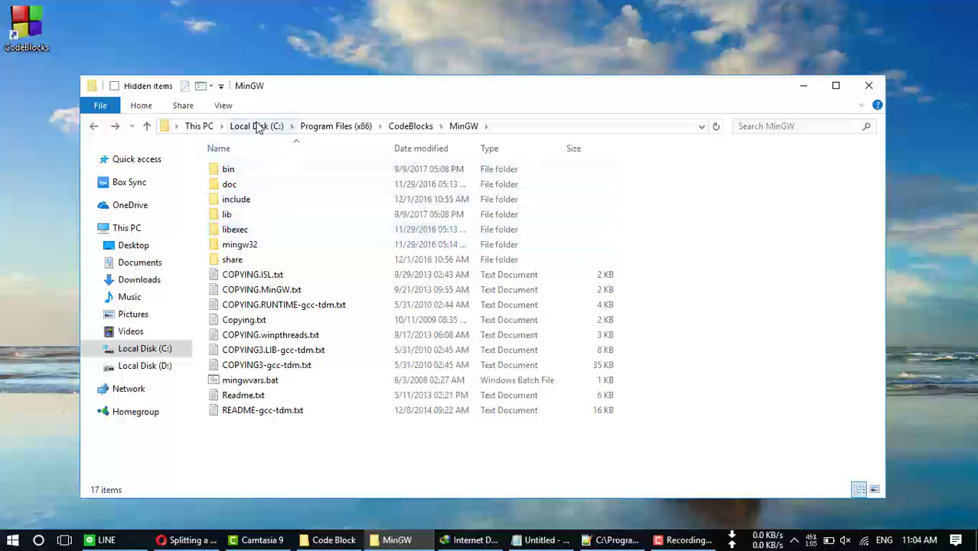
- Paste freeglut.dll into C:\Windows using a new File Explorer window, and close that window
key("super+e")
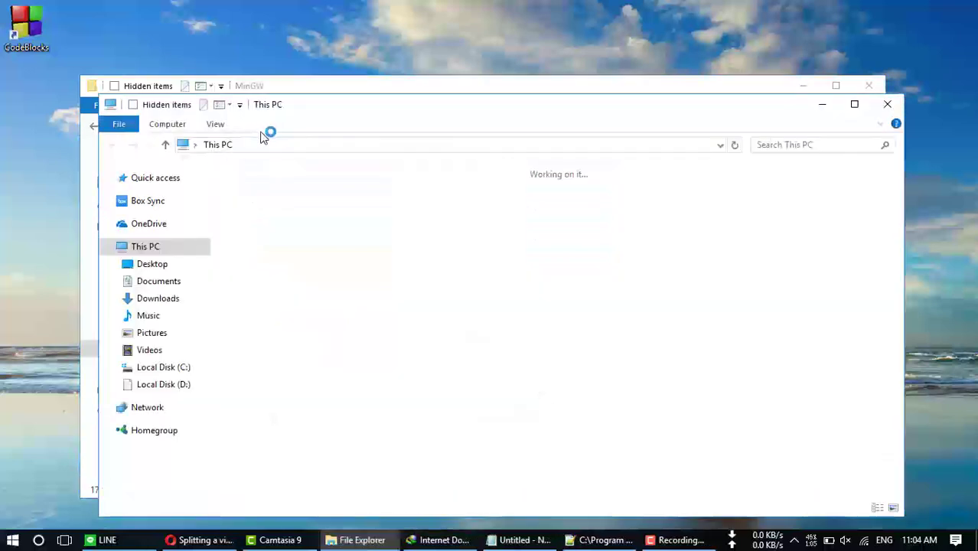
left_click(501, 304)
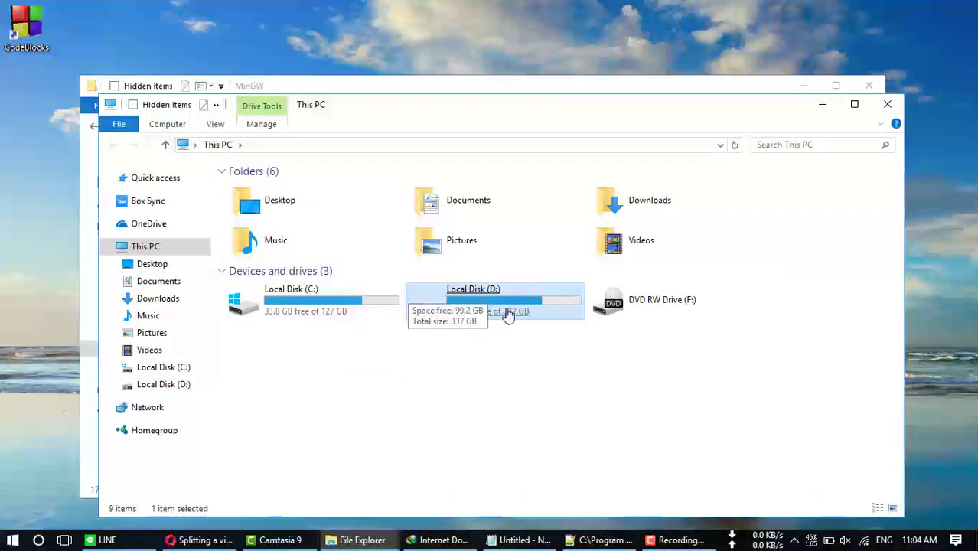
left_click(434, 362)
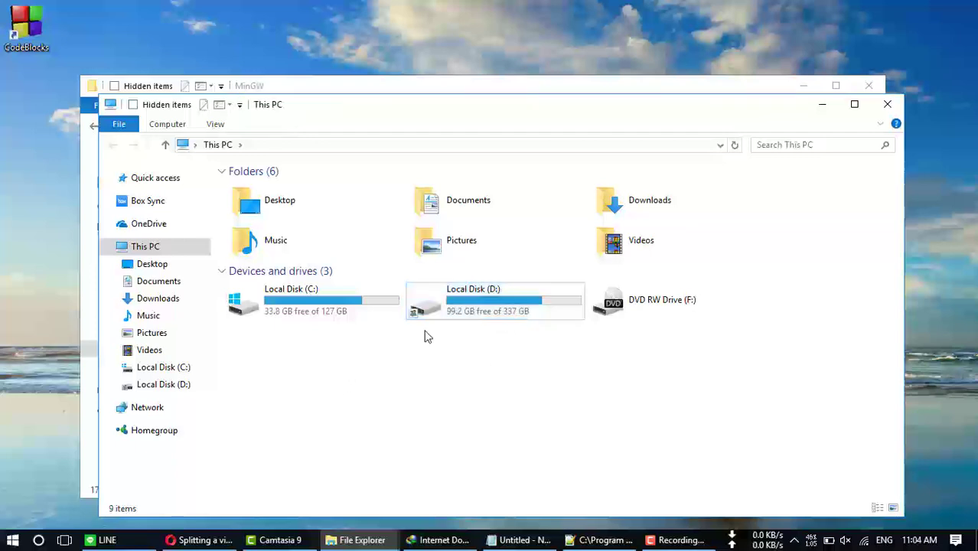
left_click(358, 314)
double_click(358, 314)
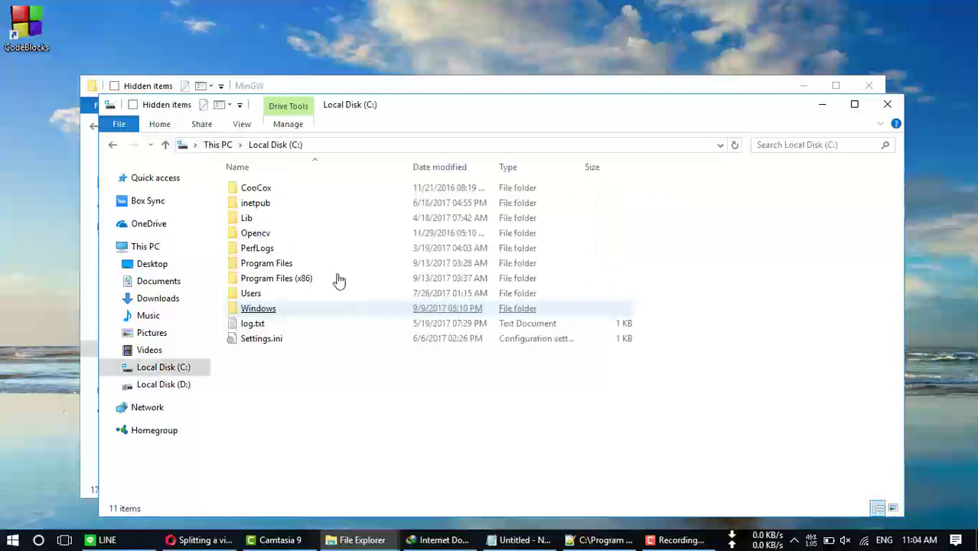
double_click(304, 312)
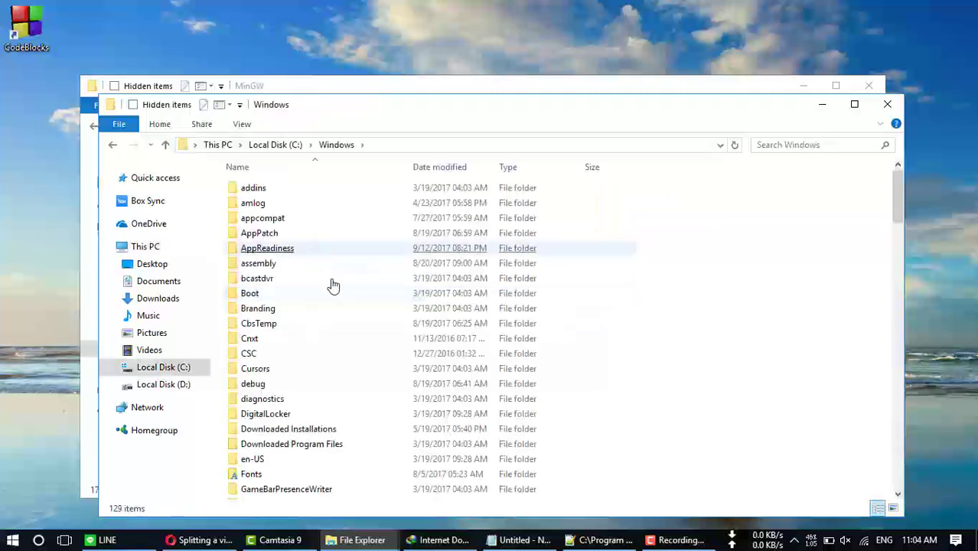
left_click(317, 369)
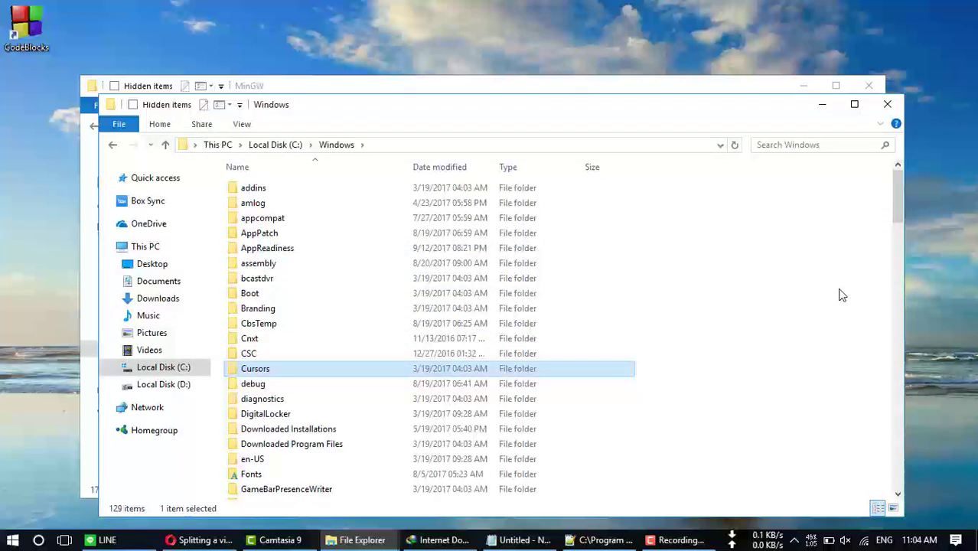
key("ctrl+v")
left_click(555, 162)
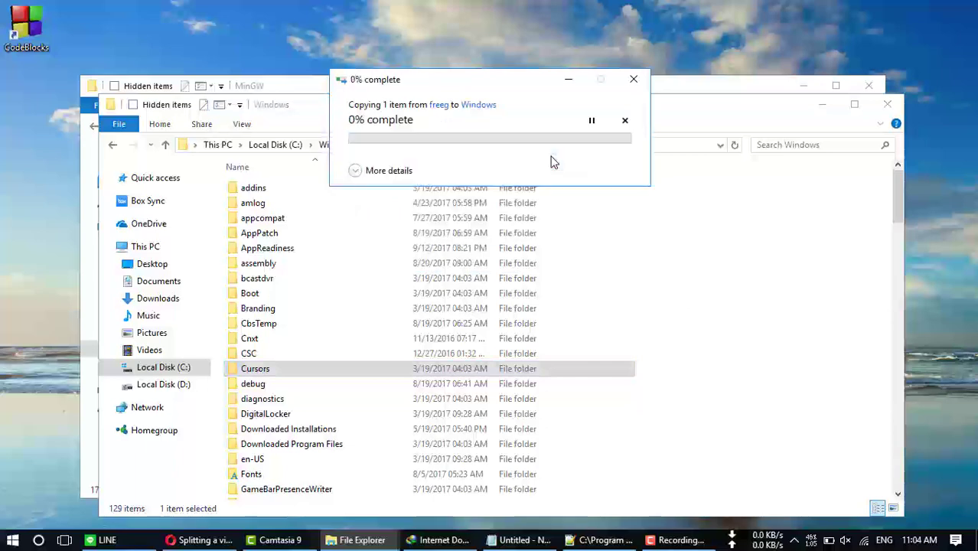
left_click(449, 177)
left_click(900, 106)
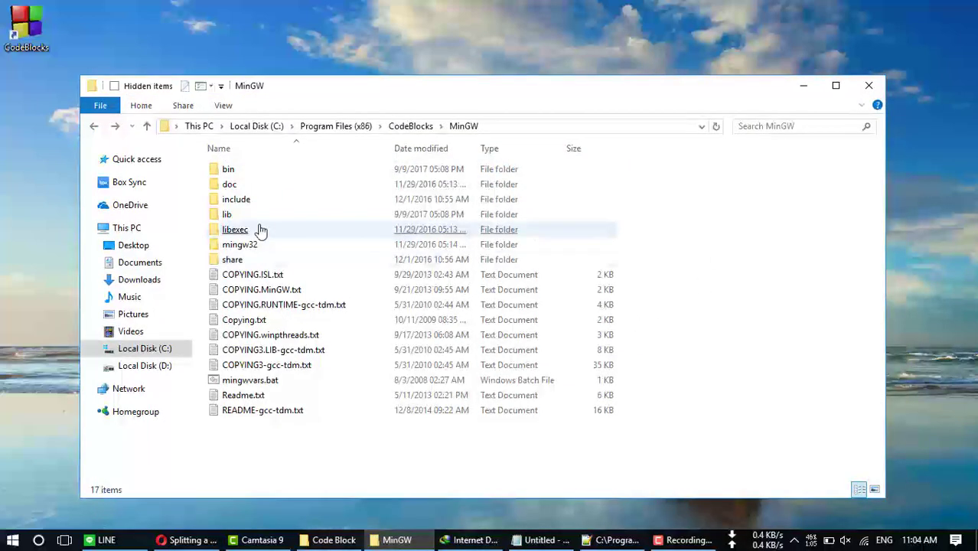
- Check the contents of the mingw32 subfolder and return to the MinGW folder
left_click(232, 229)
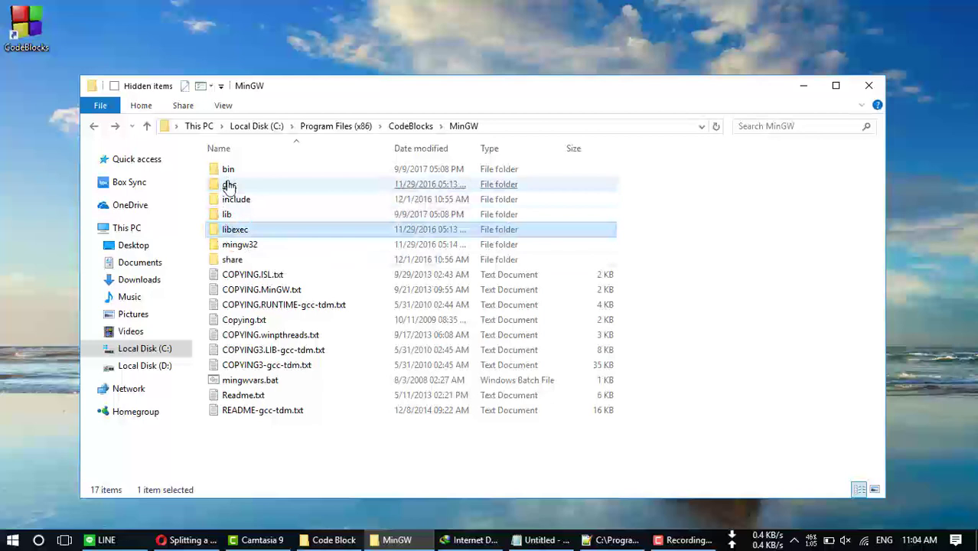
left_click(236, 246)
double_click(236, 250)
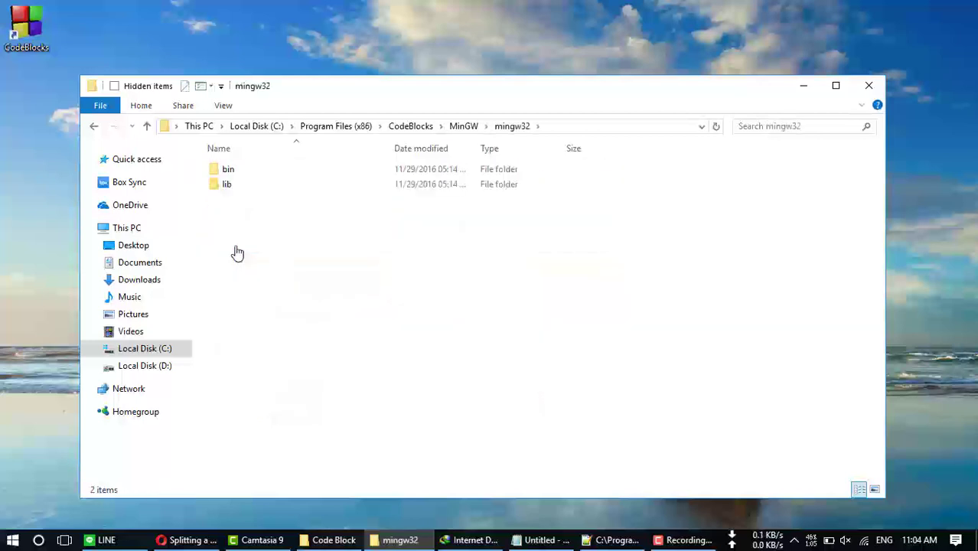
key("alt+Left")
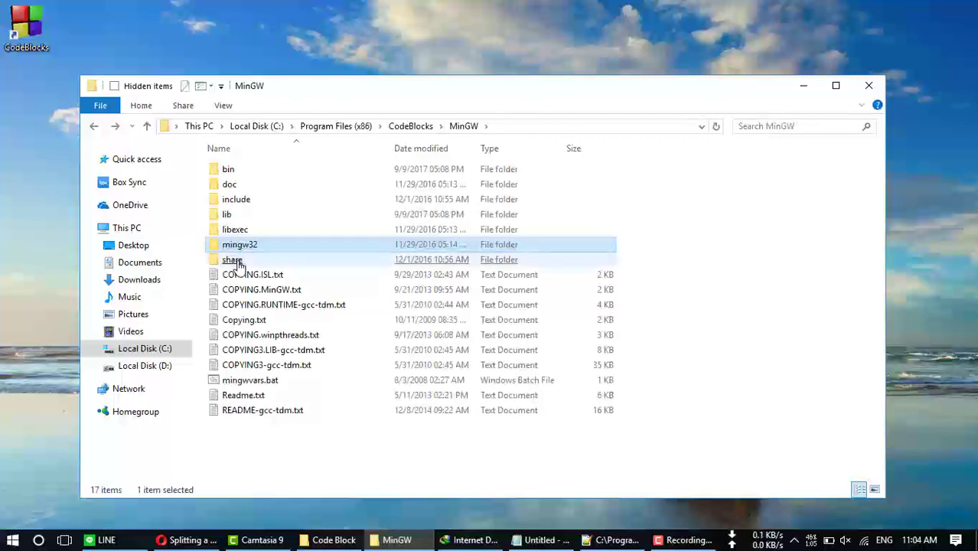
- Switch to Notepad++ and replace all occurrences of "glut32" with "freeglut" in the GLUT template's wizard.script
left_click(237, 262)
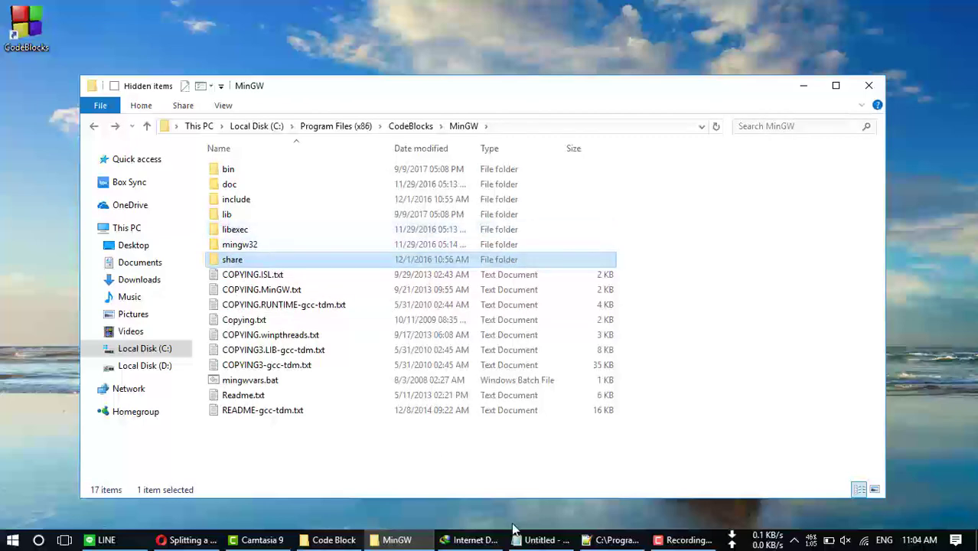
left_click(609, 541)
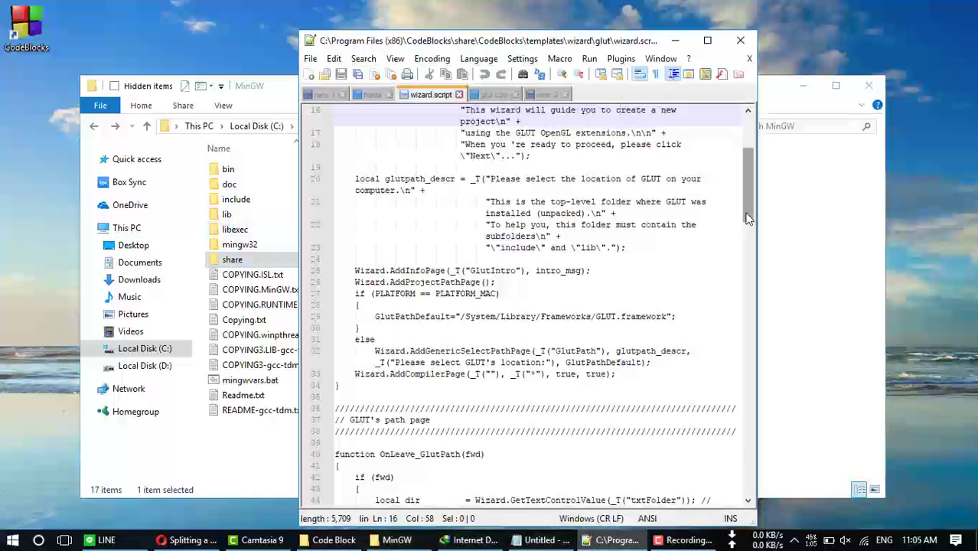
left_click_drag(748, 225, 747, 182)
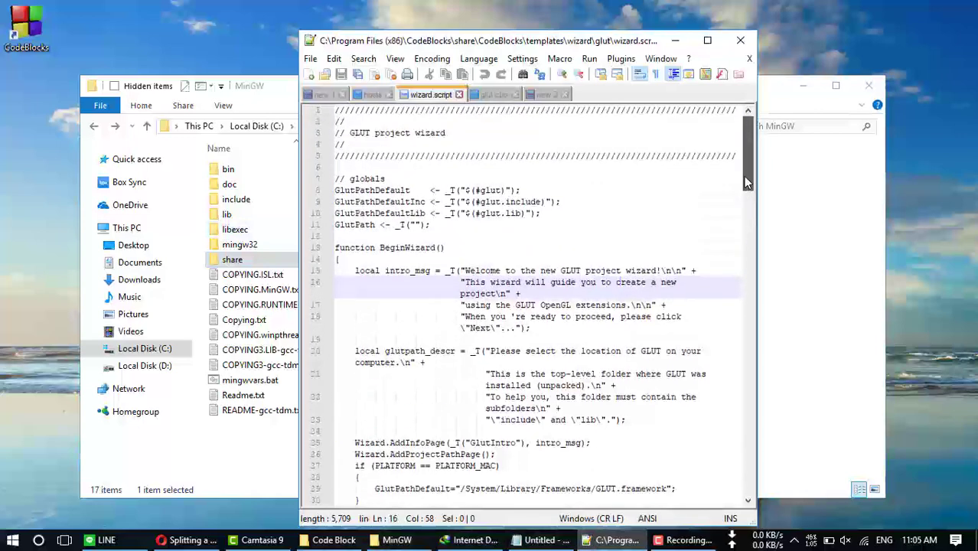
left_click(496, 95)
left_click(434, 95)
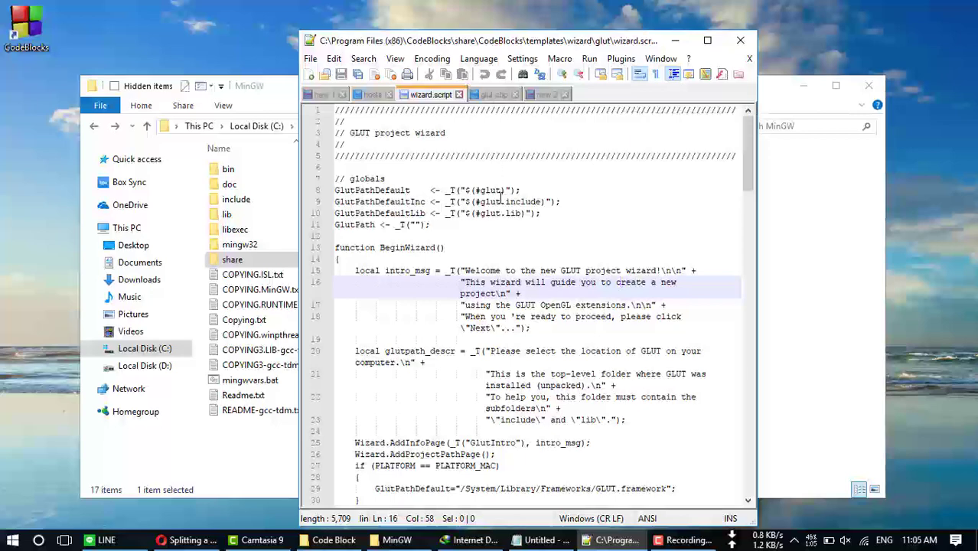
key("ctrl+f")
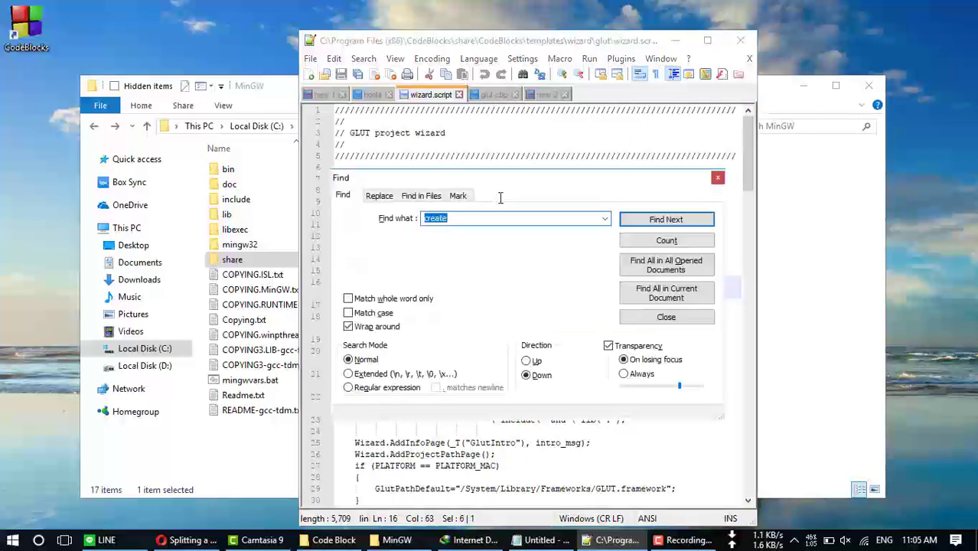
left_click(383, 196)
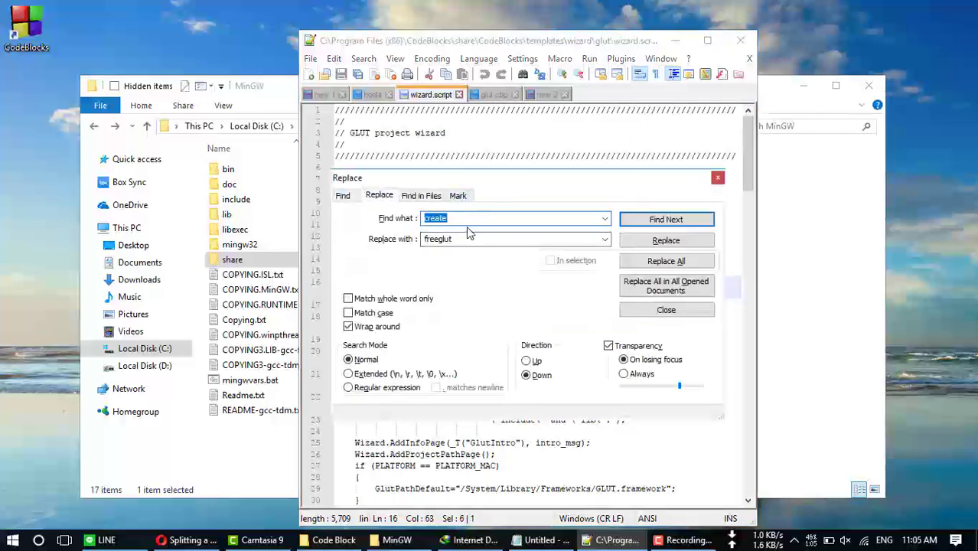
type("glut")
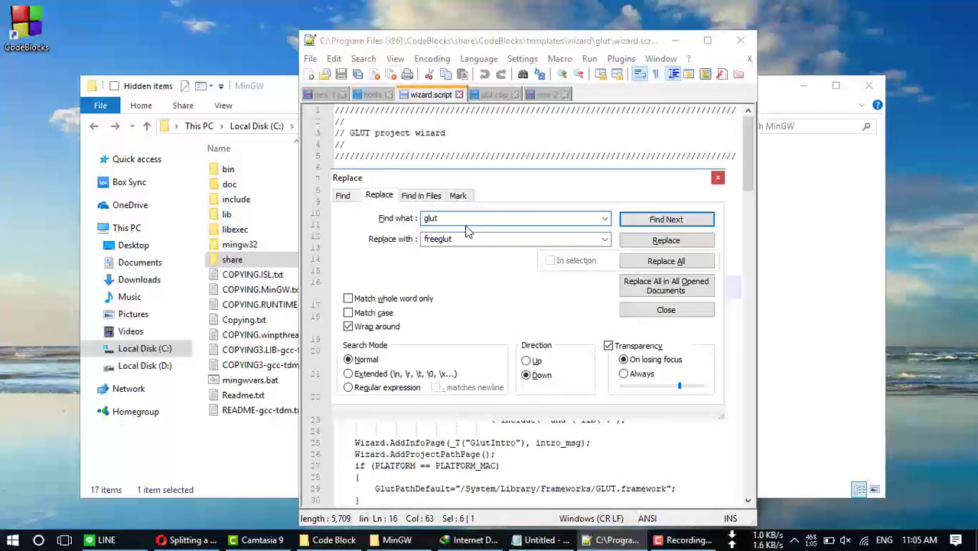
type("32")
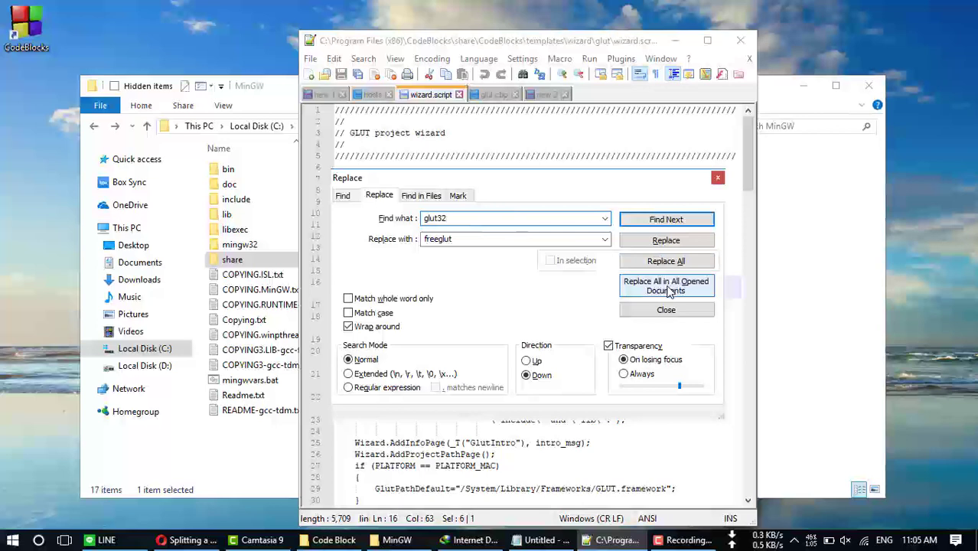
left_click(664, 261)
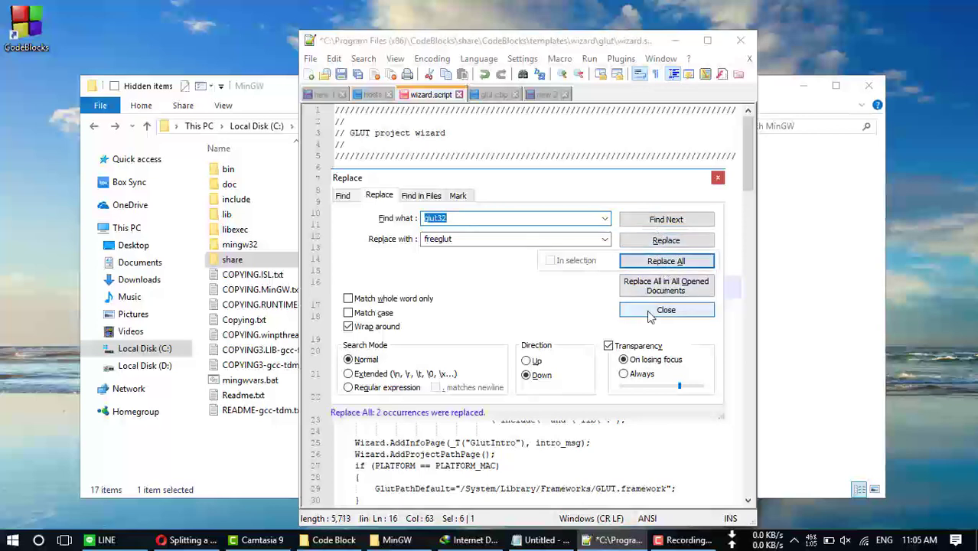
- Replace all occurrences of "glut32" with "freeglut" in glut.cbp and close the Replace dialog
left_click(482, 96)
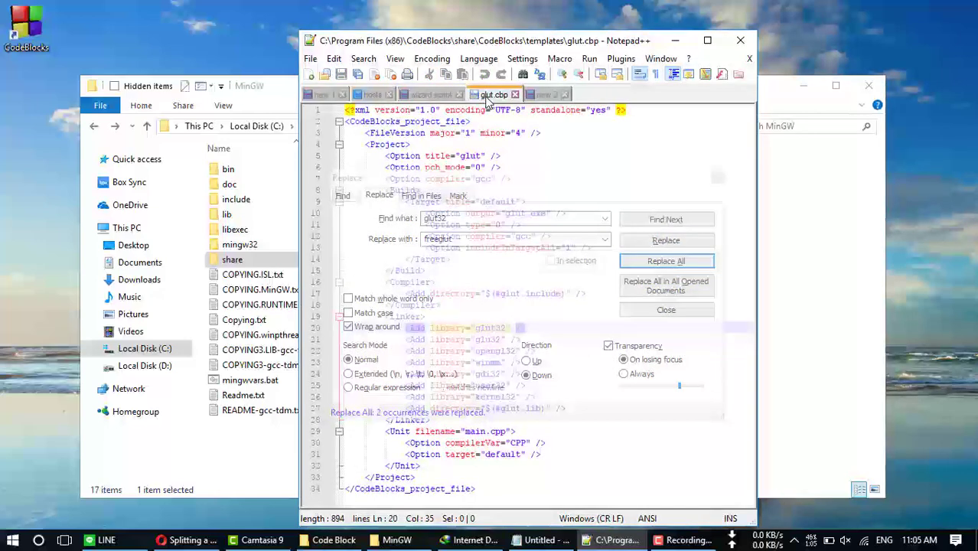
left_click(538, 207)
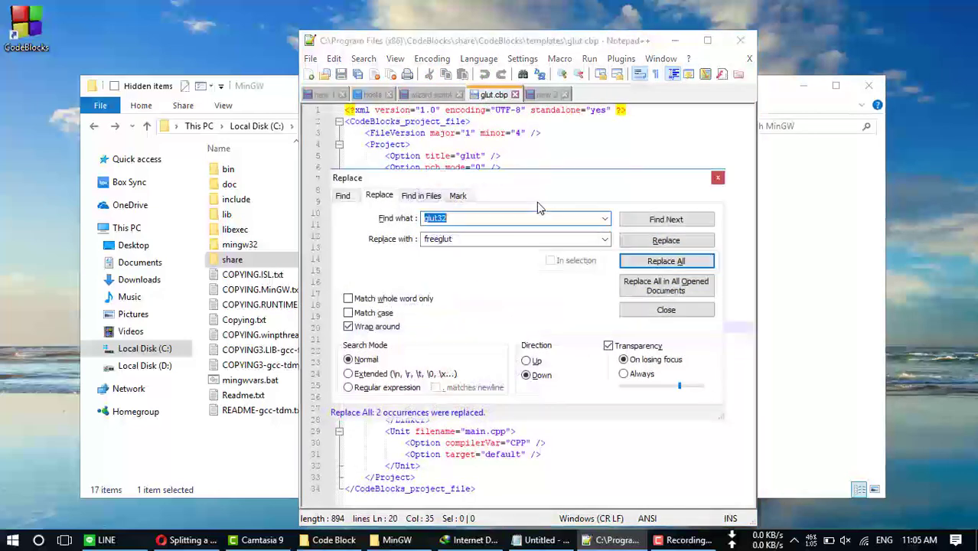
left_click(642, 261)
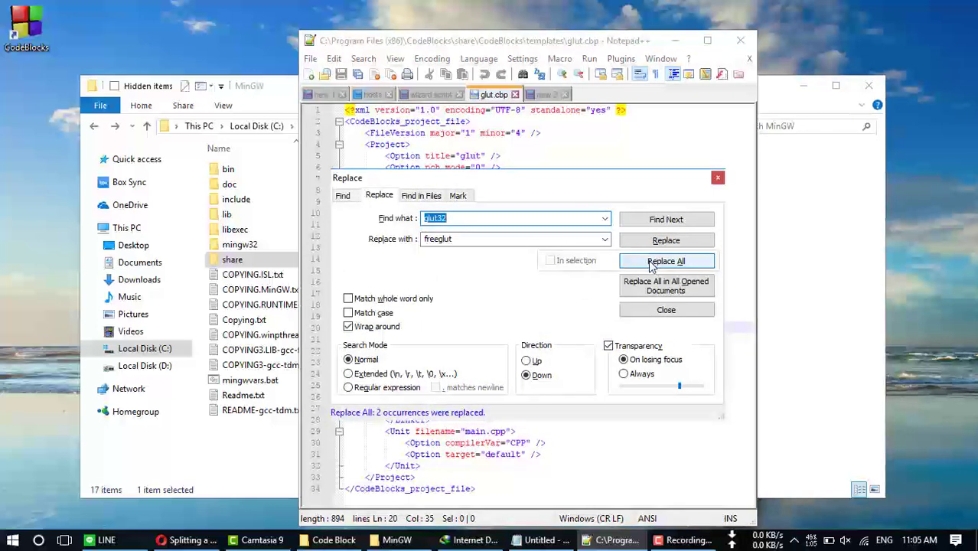
left_click(651, 262)
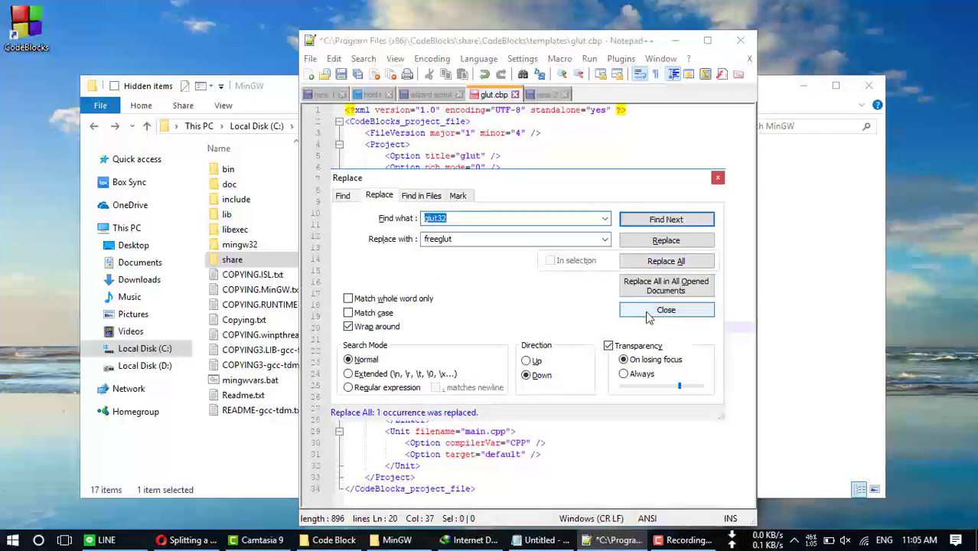
left_click(718, 177)
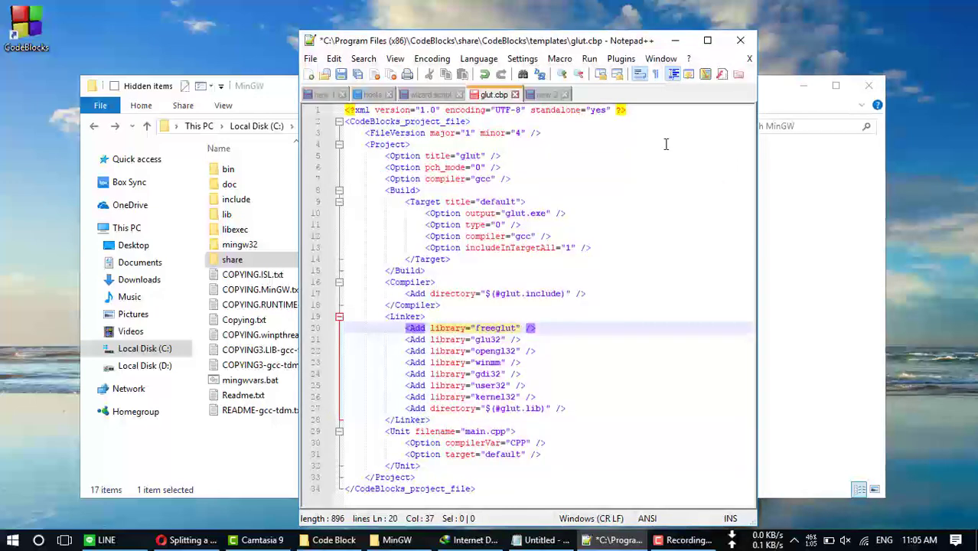
- Save the edited glut.cbp and wizard.script files, and minimize the editor window
left_click(496, 225)
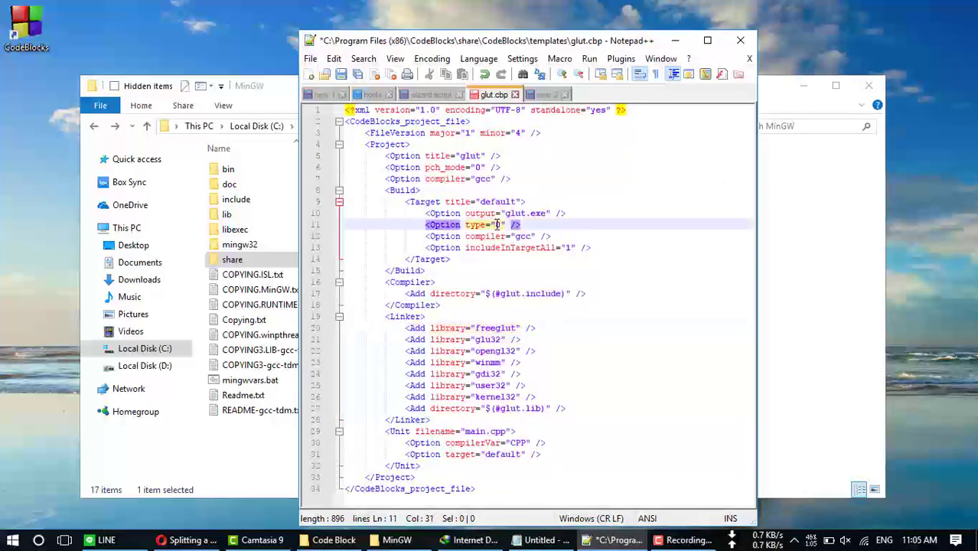
key("ctrl+s")
key("Return")
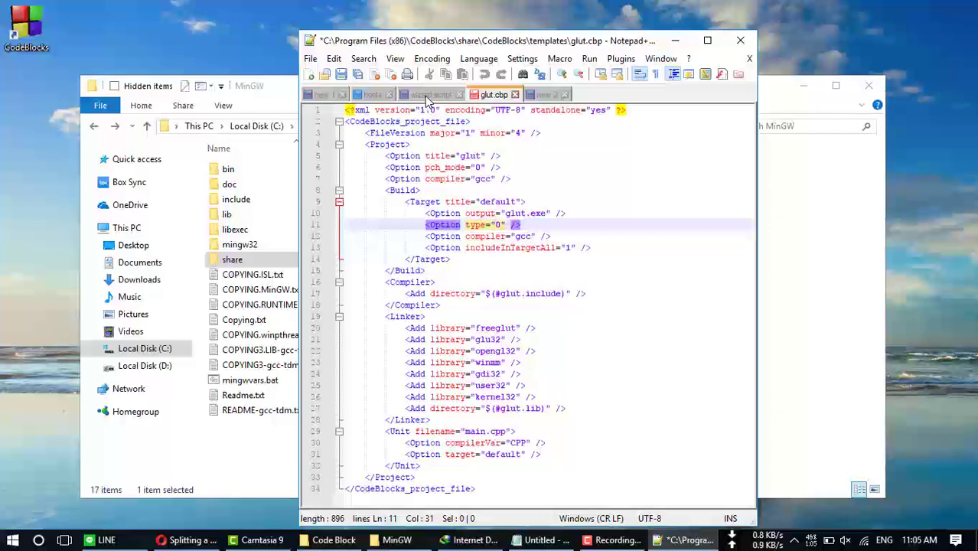
left_click(430, 95)
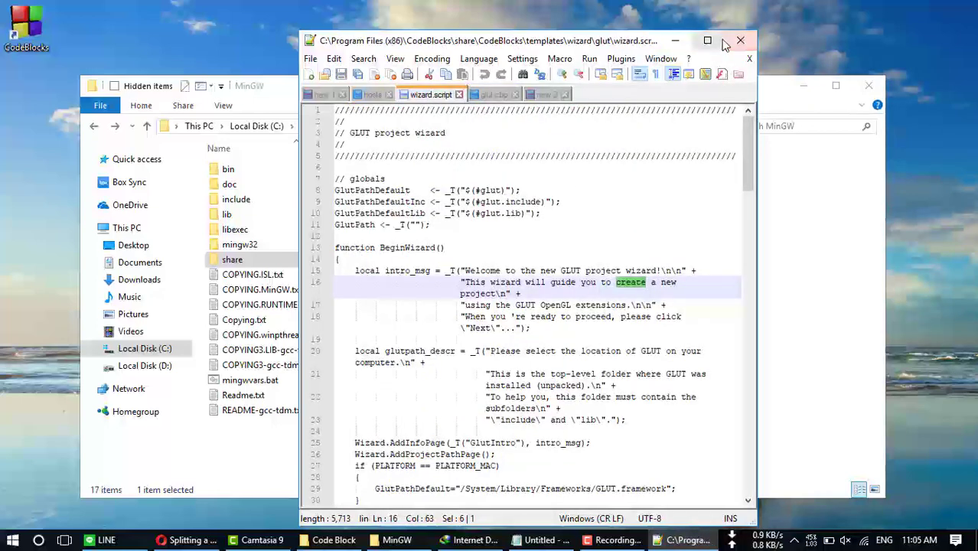
left_click(672, 42)
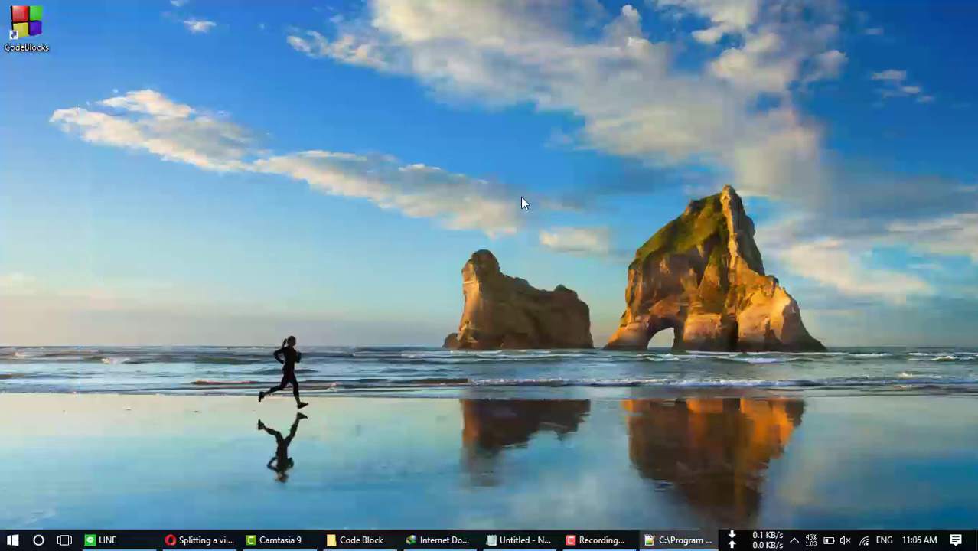
- Search Windows for "code" and launch CodeBlocks
key("super")
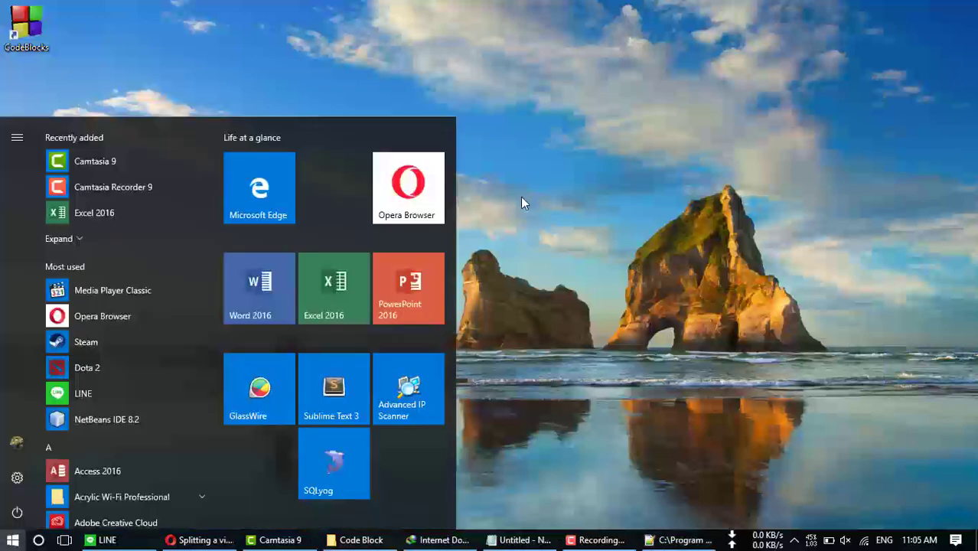
type("code")
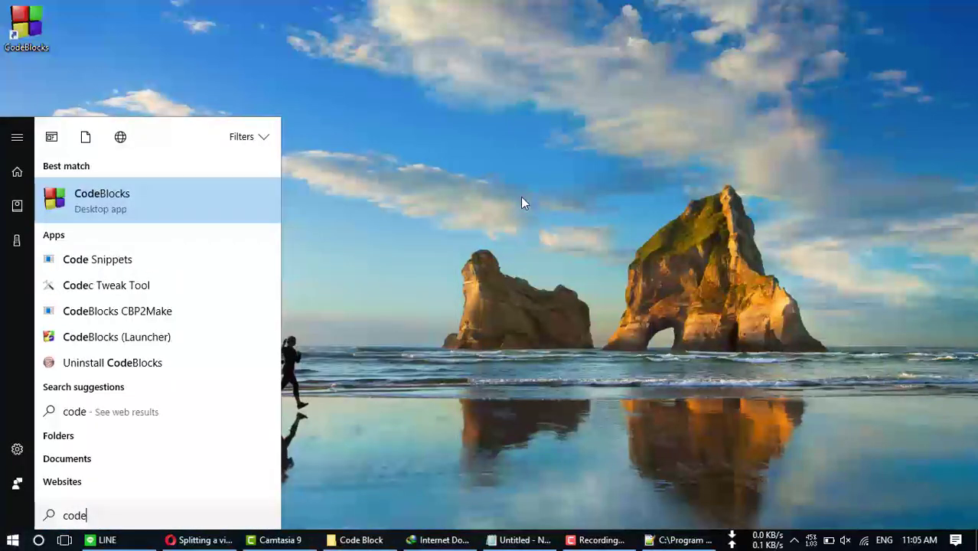
key("Return")
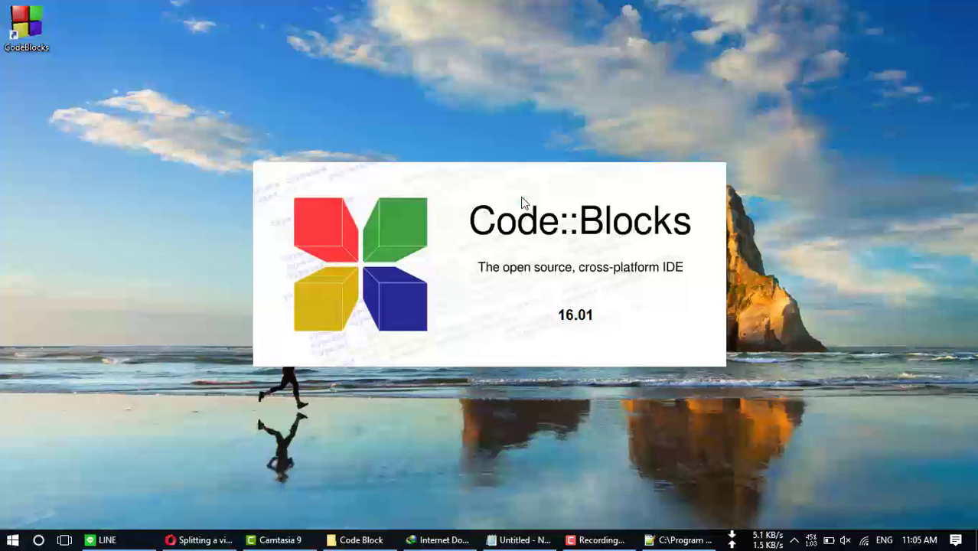